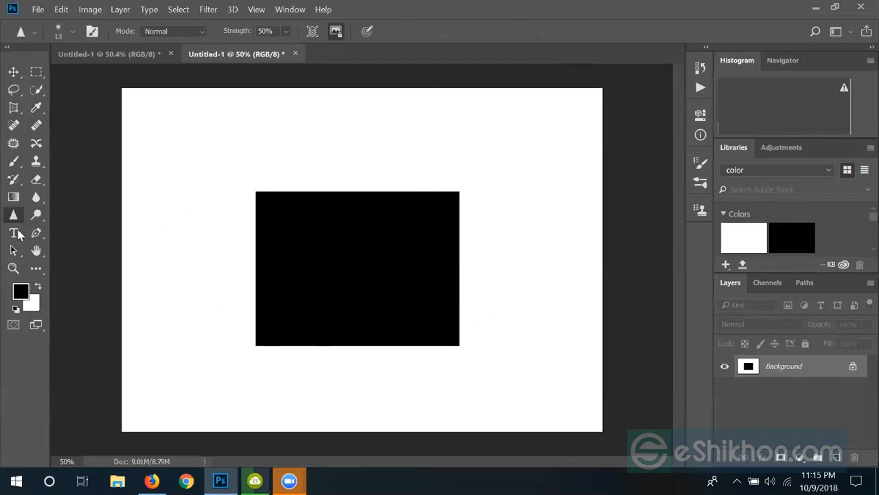
click(36, 199)
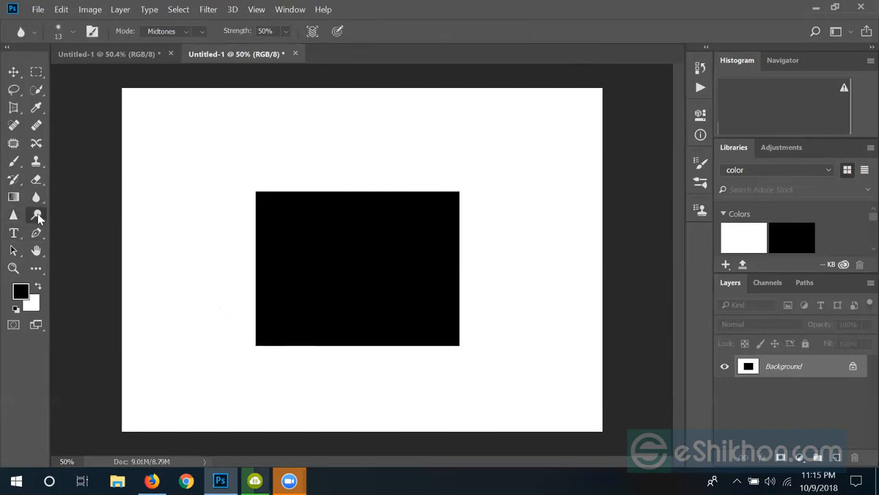
click(37, 216)
click(36, 179)
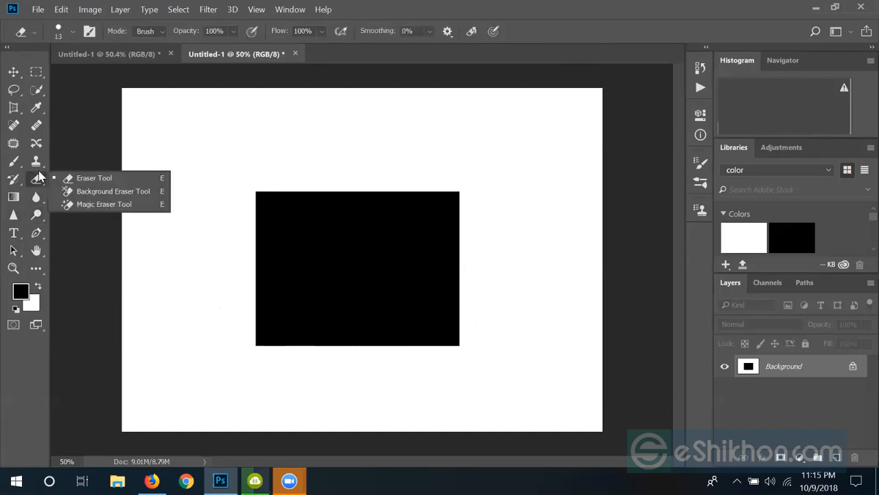
click(38, 165)
click(39, 167)
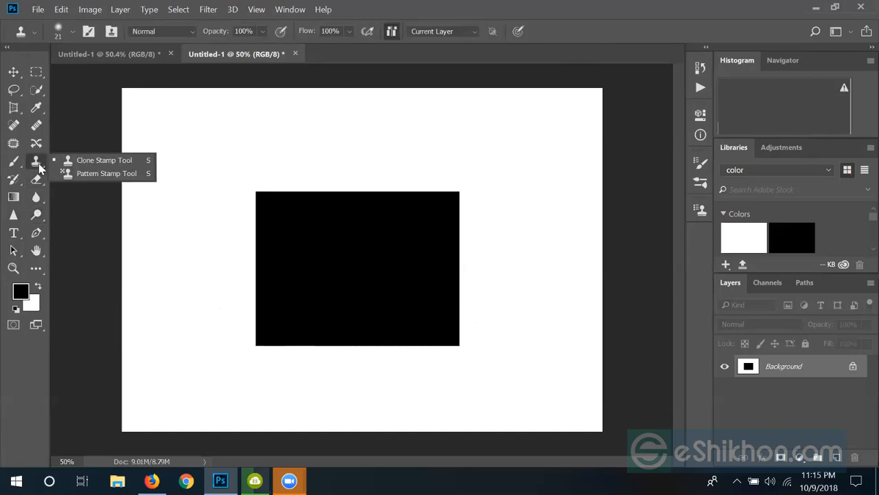
click(39, 168)
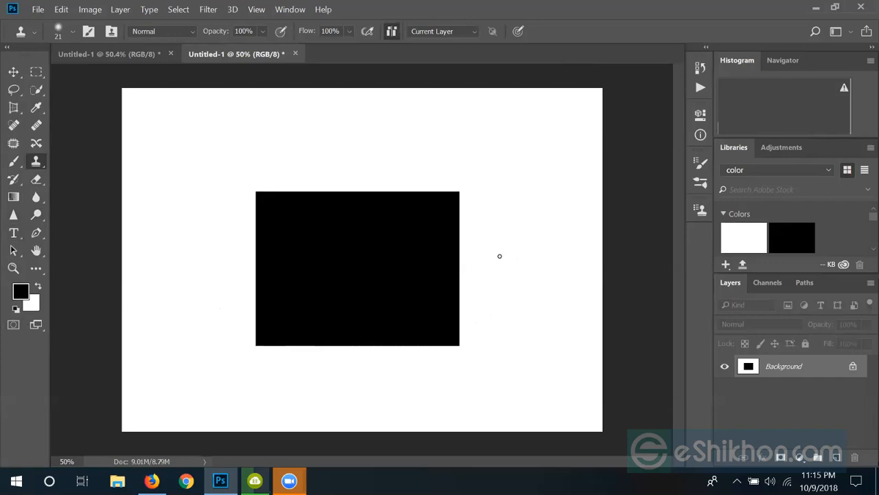
Add the horizontal text "aasdddad" in bright red on the black rectangle
key(t)
click(313, 269)
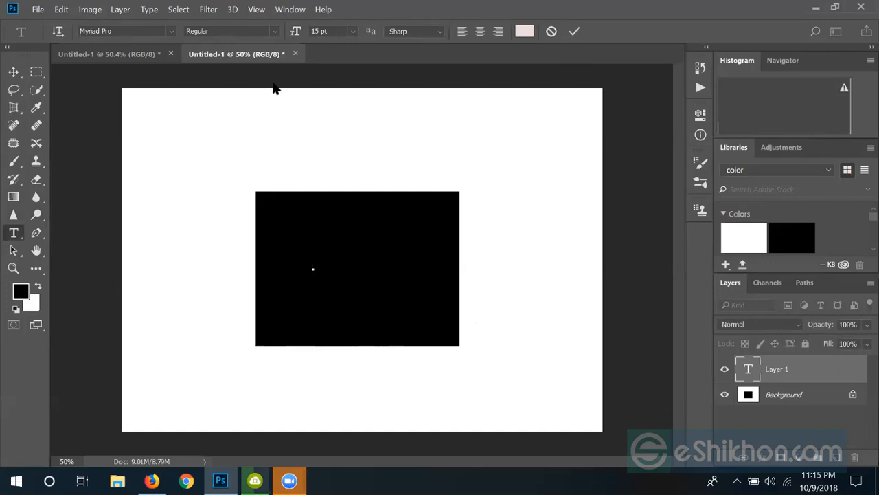
click(525, 33)
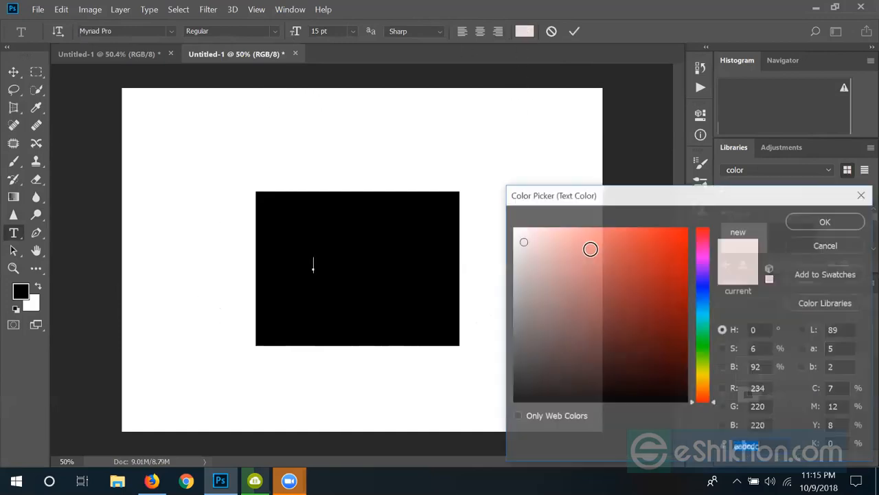
click(678, 252)
click(827, 221)
text(aasdddad)
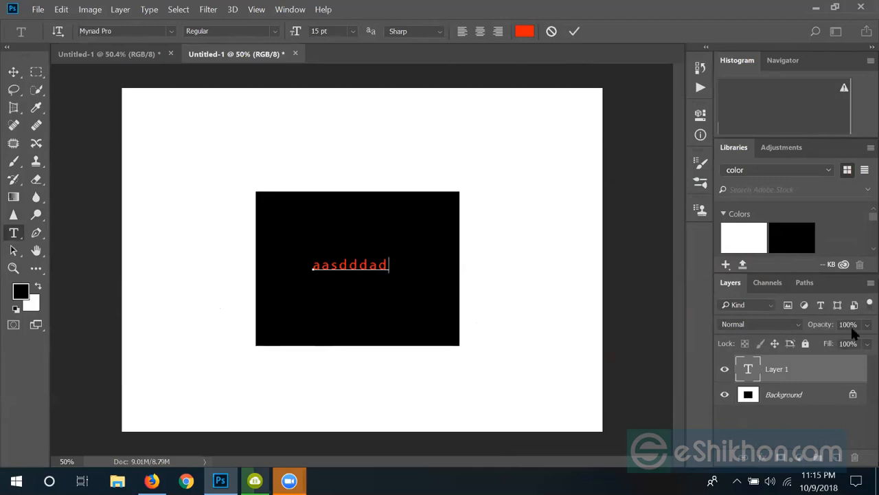
Mask the text layer to the shape of its own letters, checking it with the Background hidden and shown again
click(748, 378)
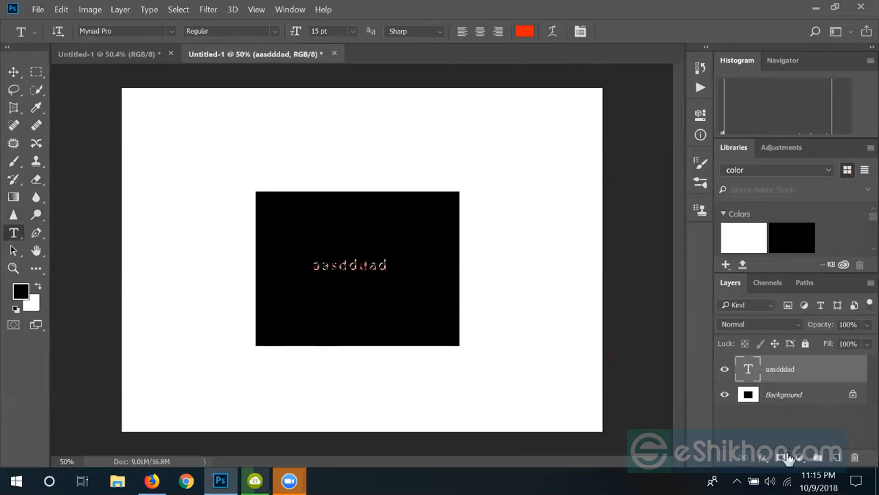
click(781, 457)
click(724, 395)
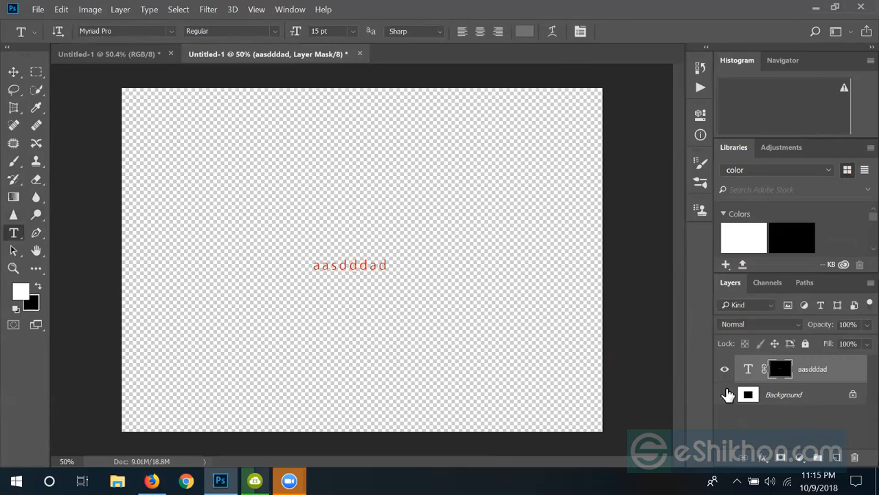
click(724, 394)
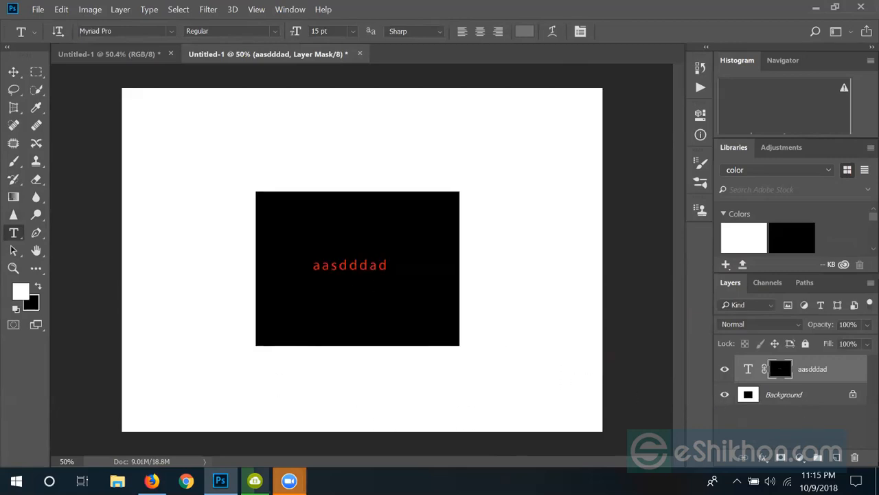
View the System Info report and close it
mouse_move(289, 481)
click(322, 9)
click(371, 81)
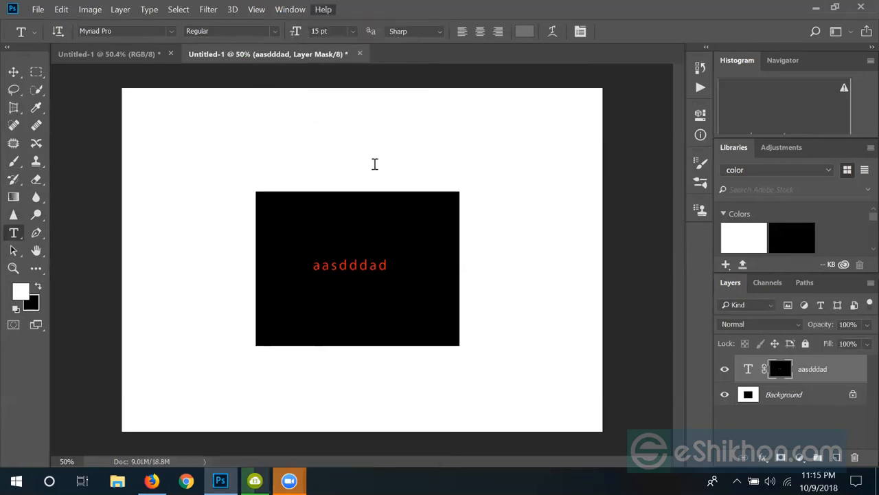
click(356, 115)
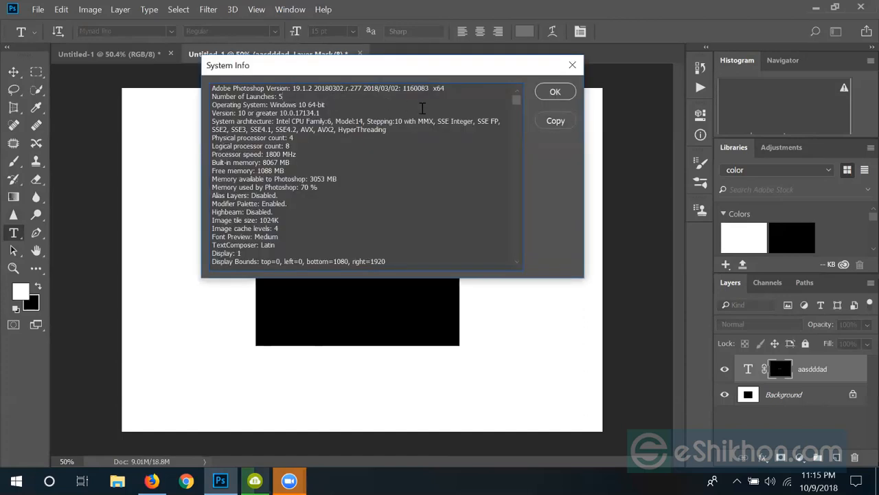
click(572, 67)
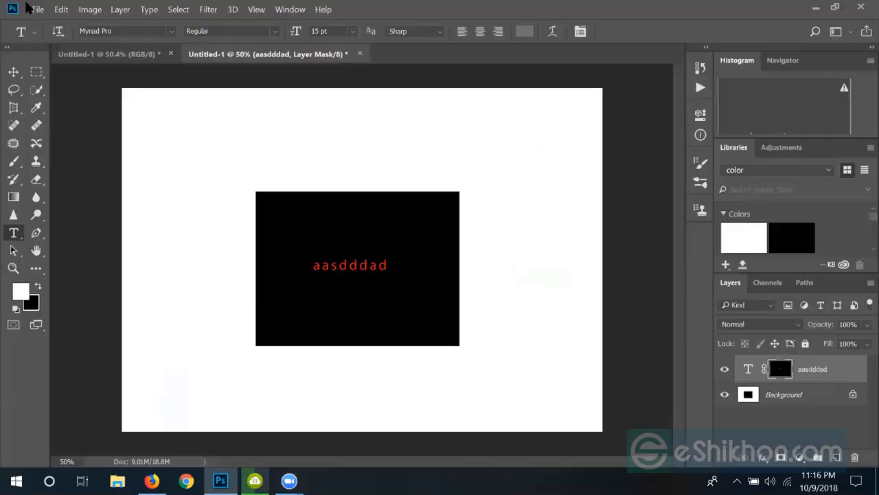
Look through the available type tools and activate the Vertical Type Mask Tool
click(15, 234)
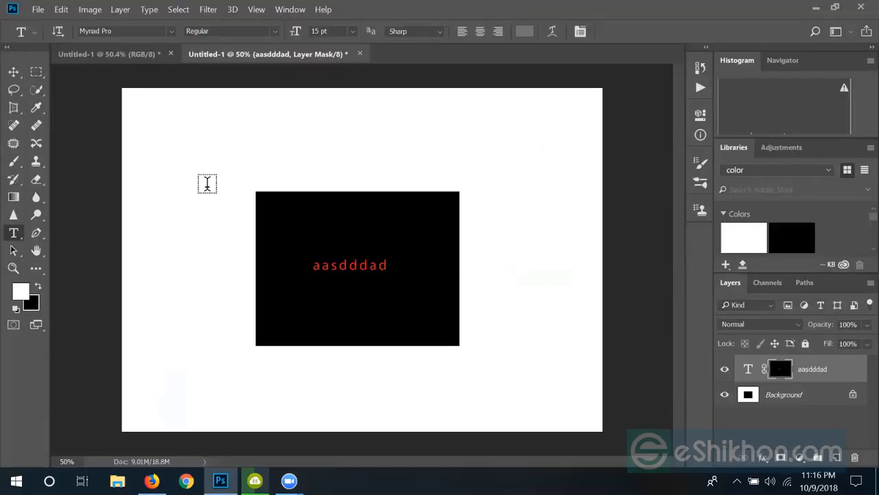
right_click(14, 234)
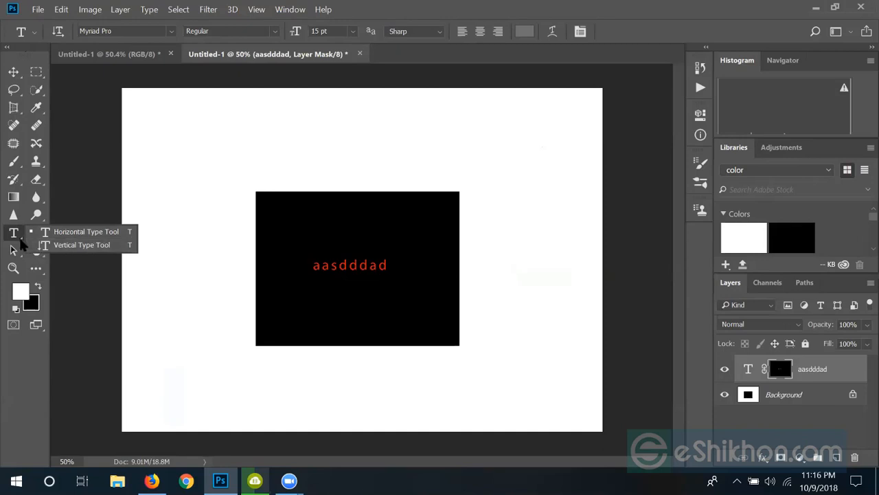
click(34, 269)
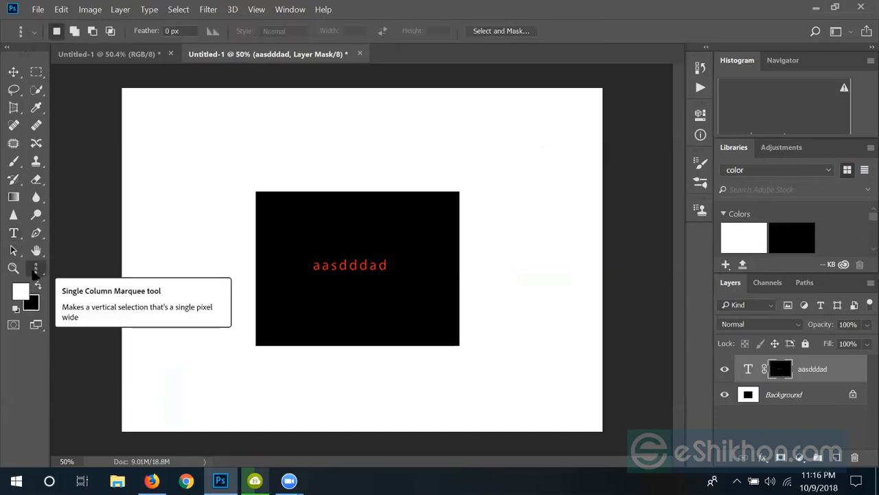
click(33, 271)
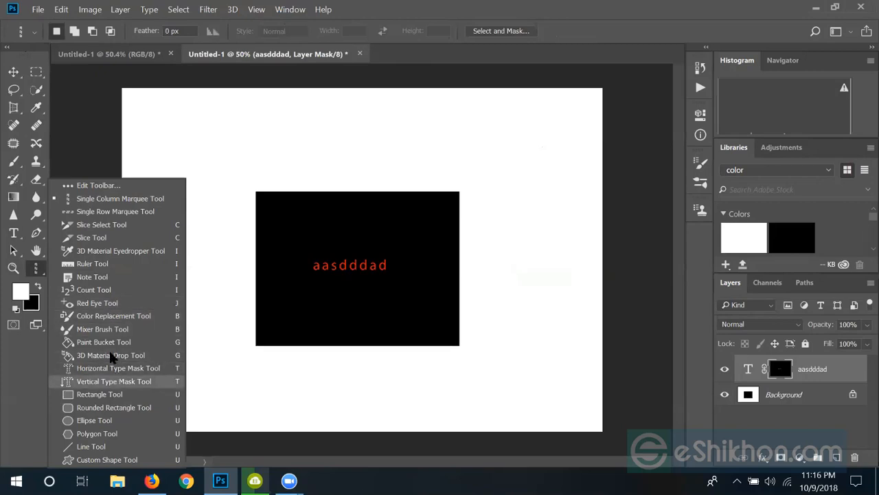
click(106, 355)
right_click(37, 269)
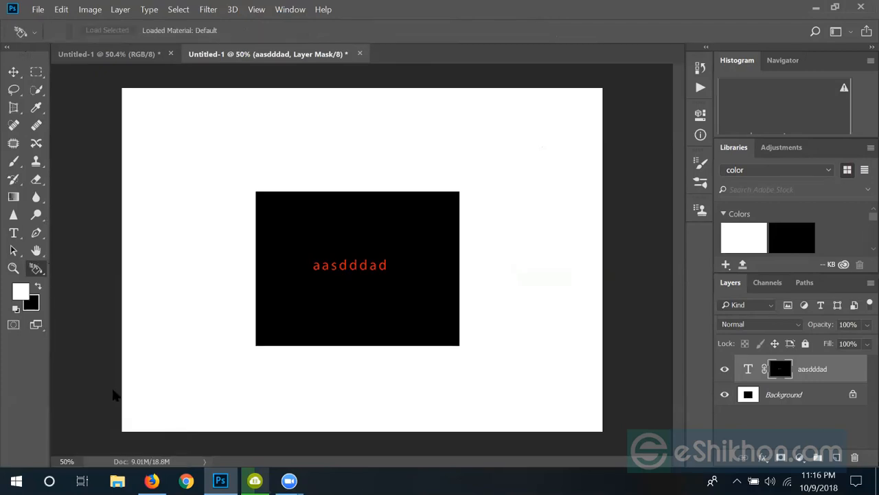
click(114, 386)
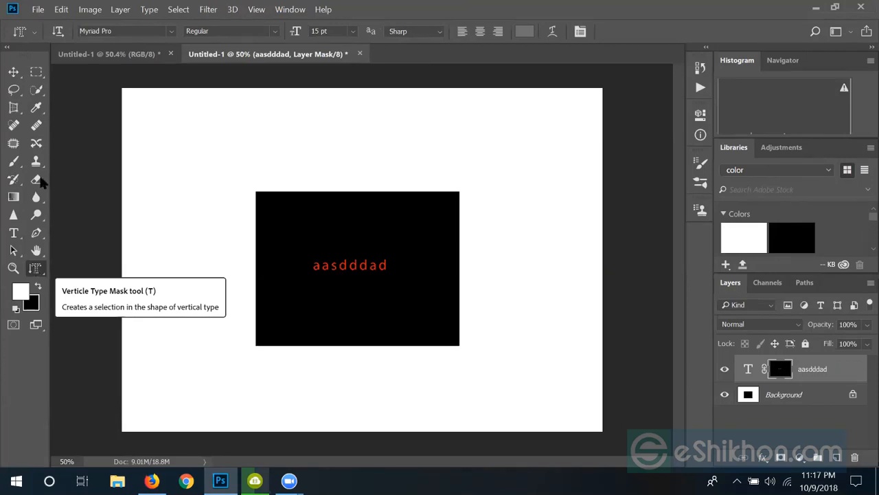
Switch the workspace to Essentials (Default) and look up the type tool variants
click(290, 9)
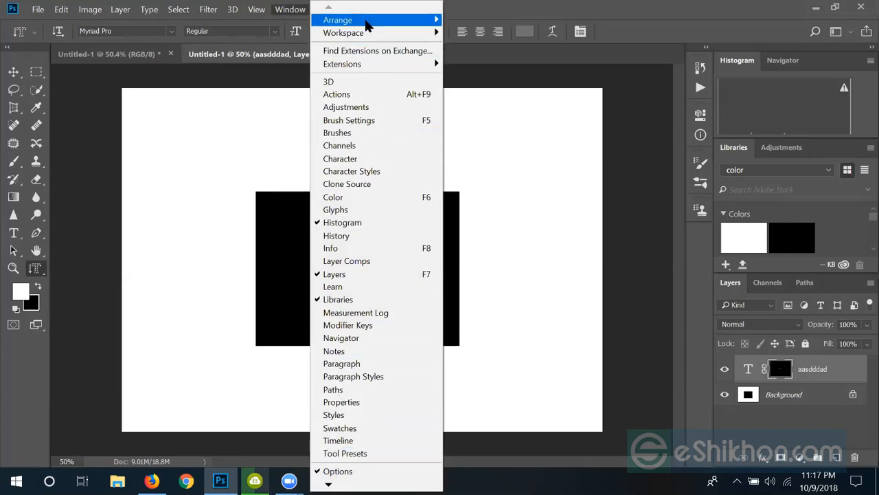
mouse_move(363, 22)
mouse_move(399, 33)
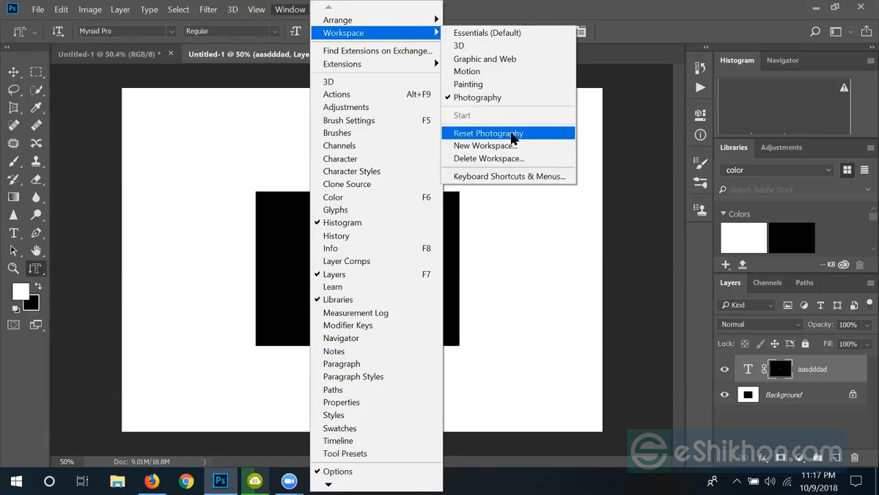
click(504, 38)
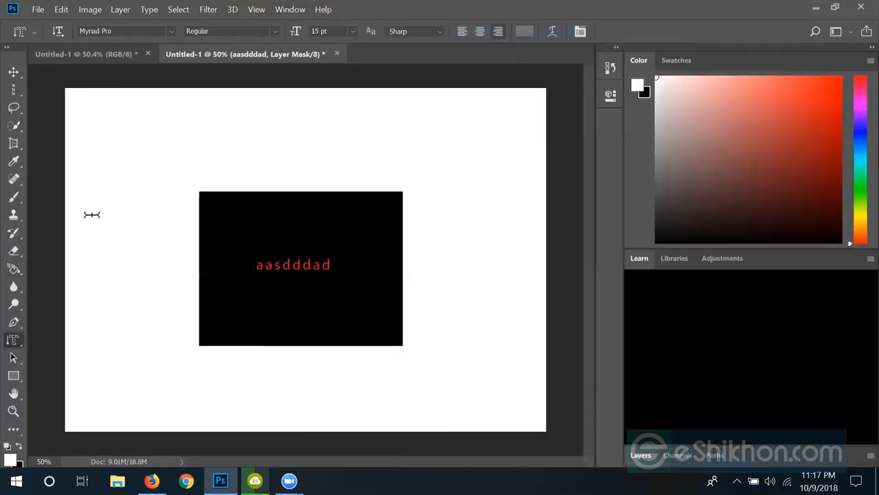
right_click(17, 345)
click(17, 345)
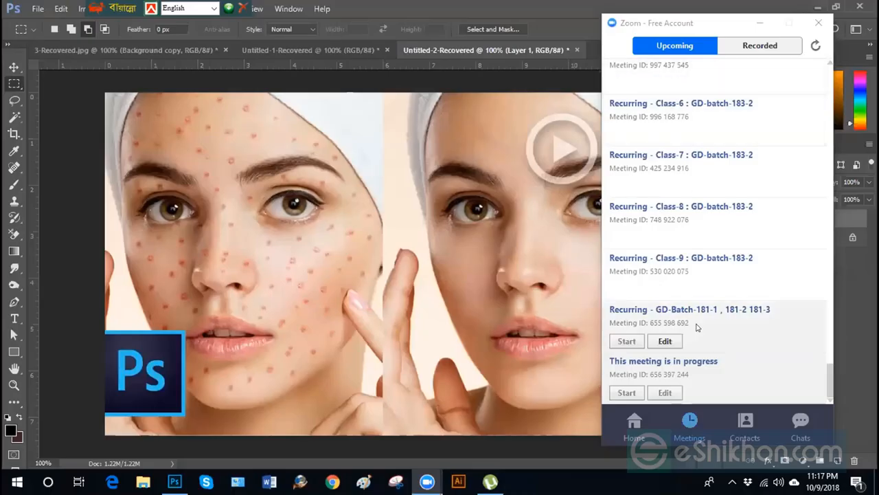
Minimize the Zoom meetings window, deselect Layer 1 and return to the Photoshop document
click(760, 23)
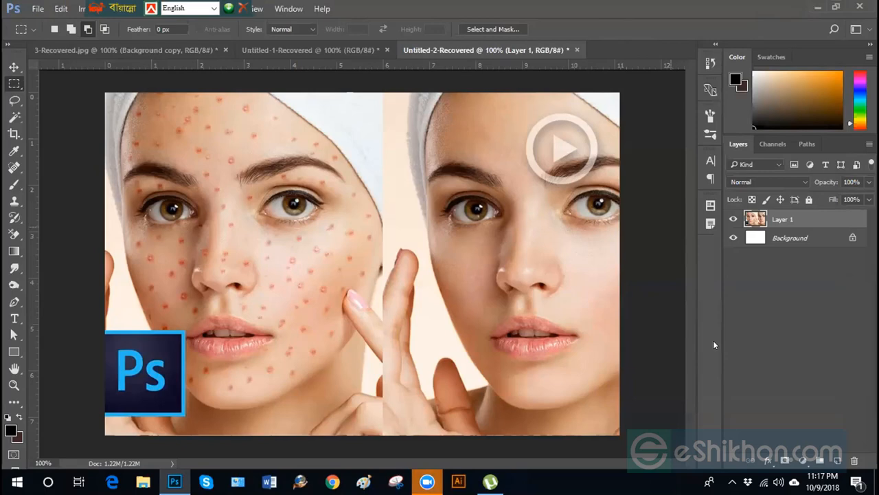
click(731, 344)
click(427, 481)
click(437, 434)
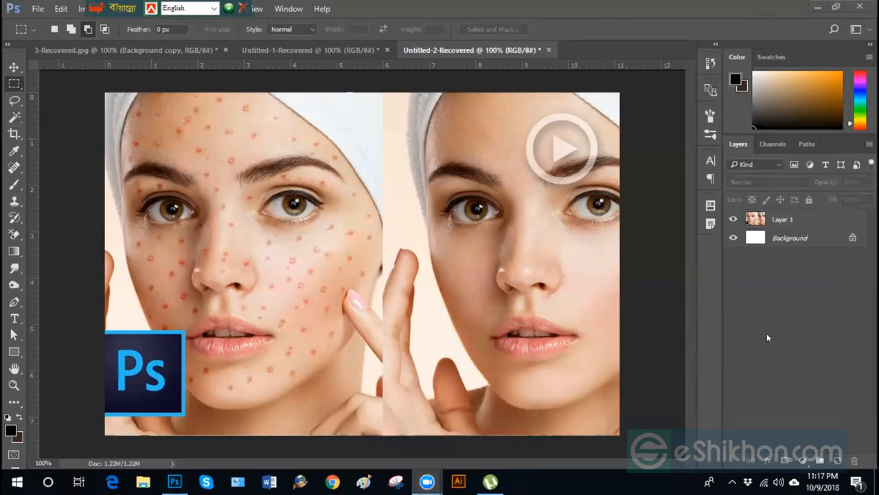
click(711, 338)
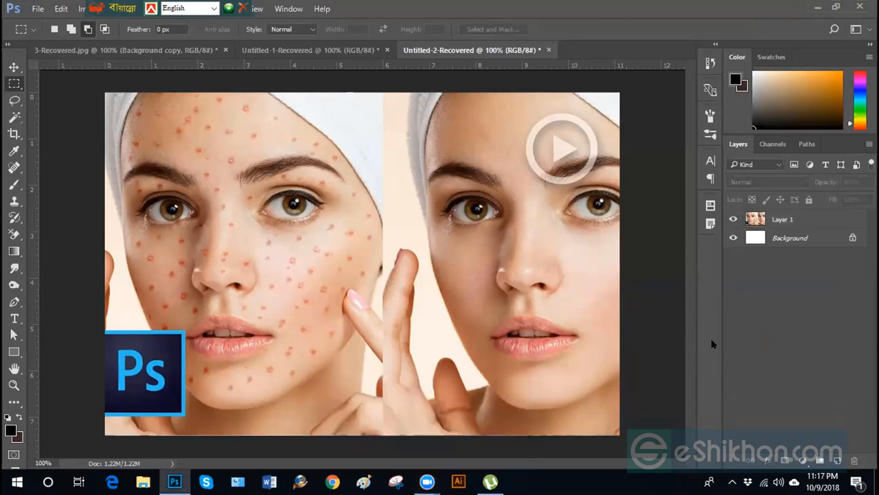
click(14, 318)
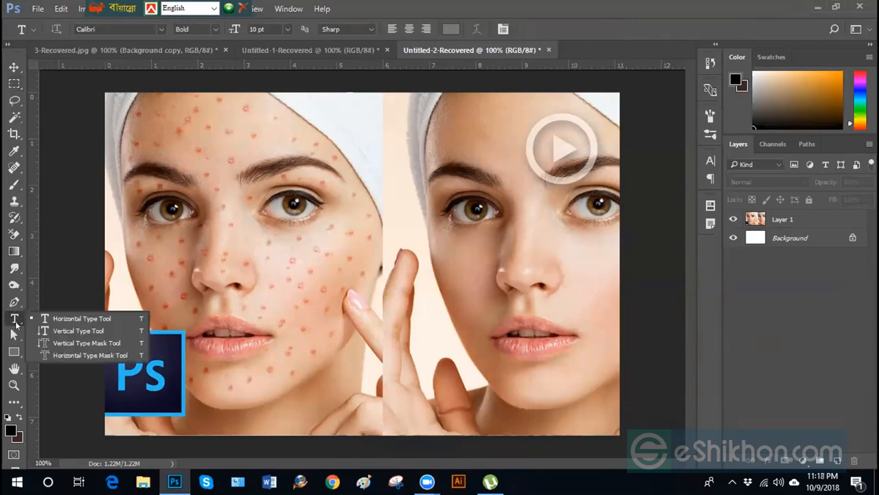
drag(14, 335, 42, 335)
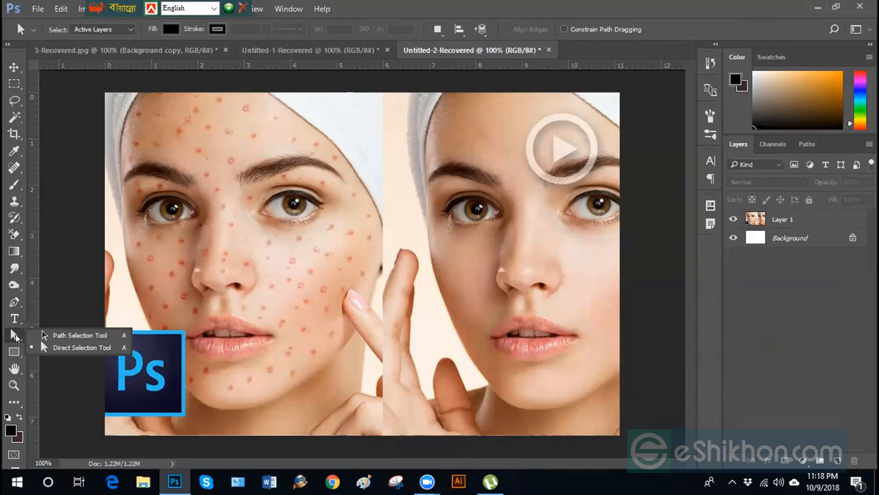
click(14, 318)
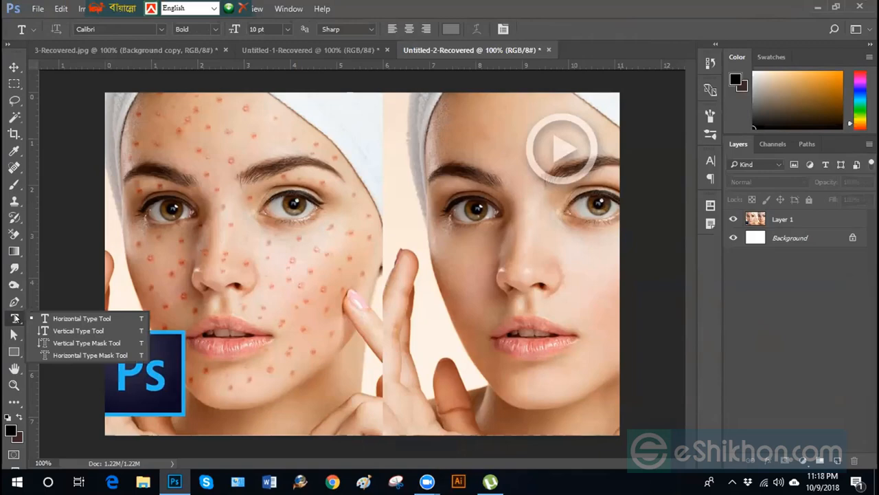
click(59, 346)
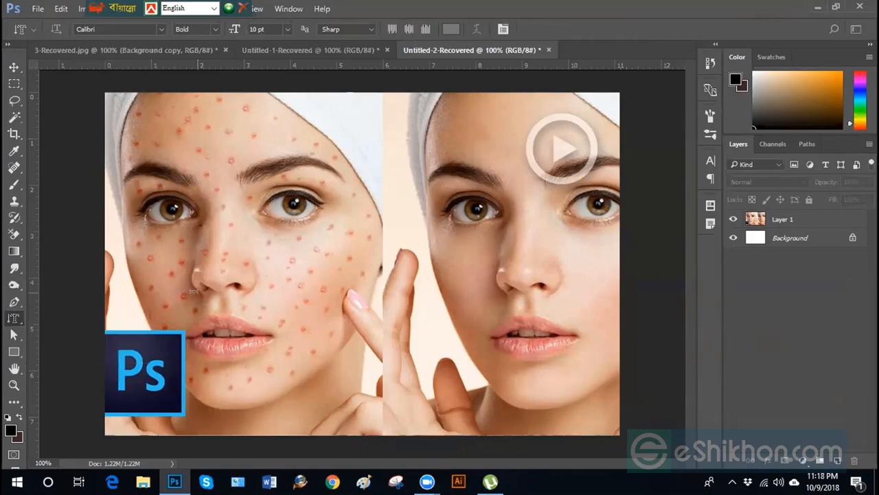
Enter "Photoshop" with the Horizontal Type Mask Tool on the cheek of the spotted face
right_click(10, 317)
click(61, 355)
click(144, 256)
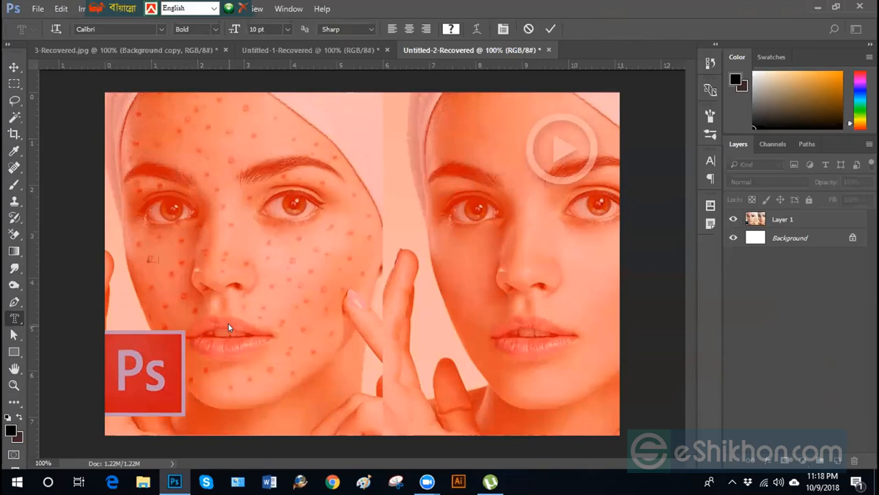
text(eshikhon)
Set the mask text's size to 72 pt and commit it as a selection
drag(177, 259, 147, 259)
click(287, 28)
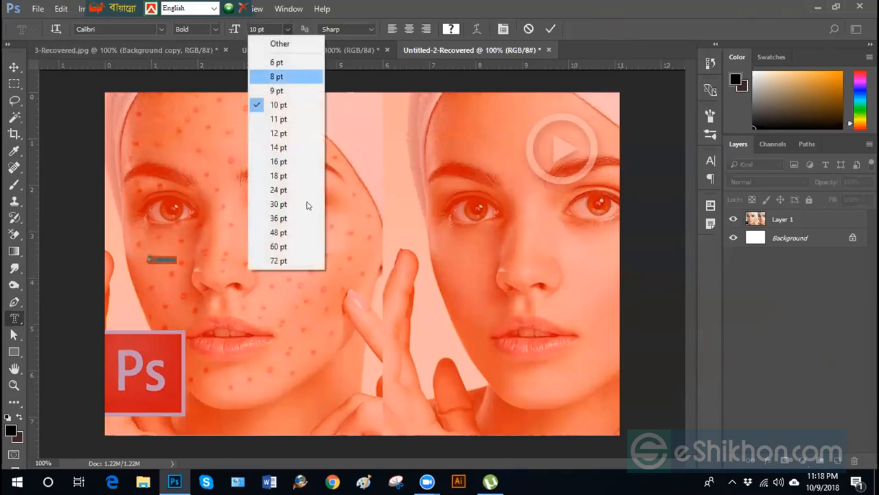
click(291, 258)
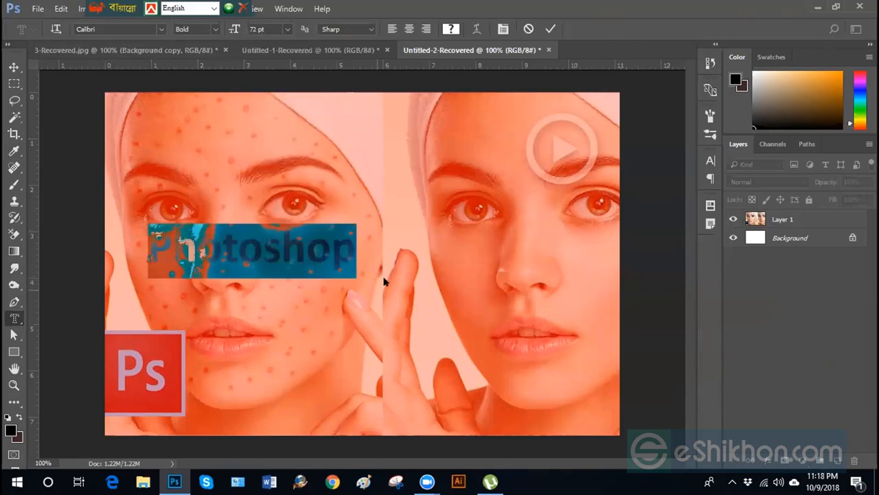
key(ctrl+Return)
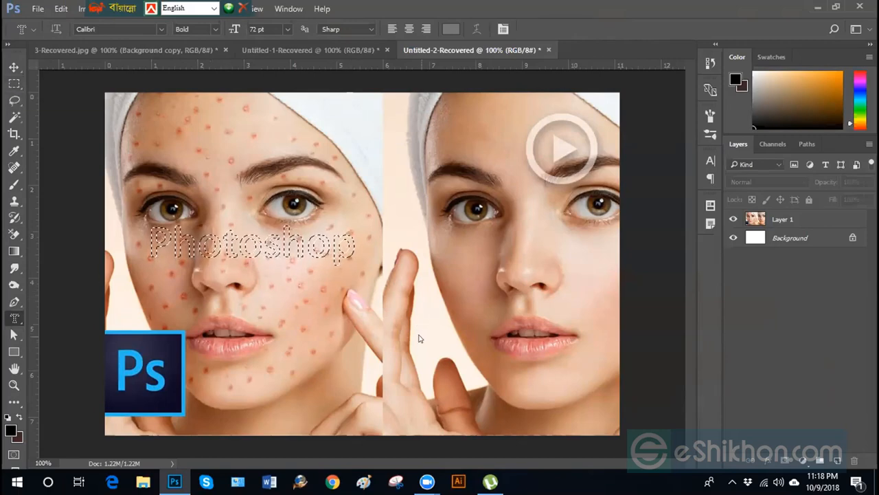
Nudge the text-shaped selection upward until it crosses the eyes of the spotted face
key(Up)
key(Up)
key(Up)
key(Up)
key(Up)
key(Up)
key(Up)
key(Up)
key(Up)
key(Up)
key(Up)
key(Up)
key(Up)
key(Up)
key(Up)
key(Up)
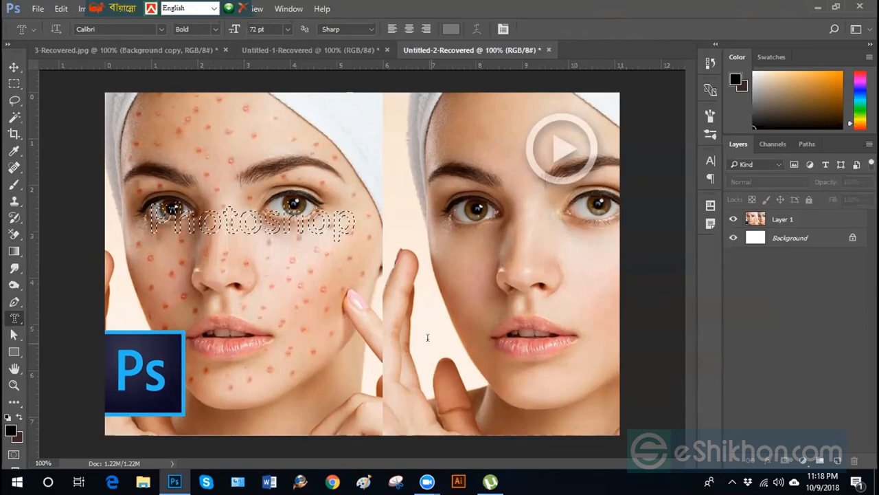
Nudge the text-shaped selection left and slightly upward until the word spans both eyes of the spotted face
key(Left)
key(Left)
key(Left)
key(Left)
key(Left)
key(Left)
key(Left)
key(Left)
key(Left)
key(Left)
key(Left)
key(Left)
key(Left)
key(Left)
key(Left)
key(Left)
key(Left)
key(Left)
key(Left)
key(Left)
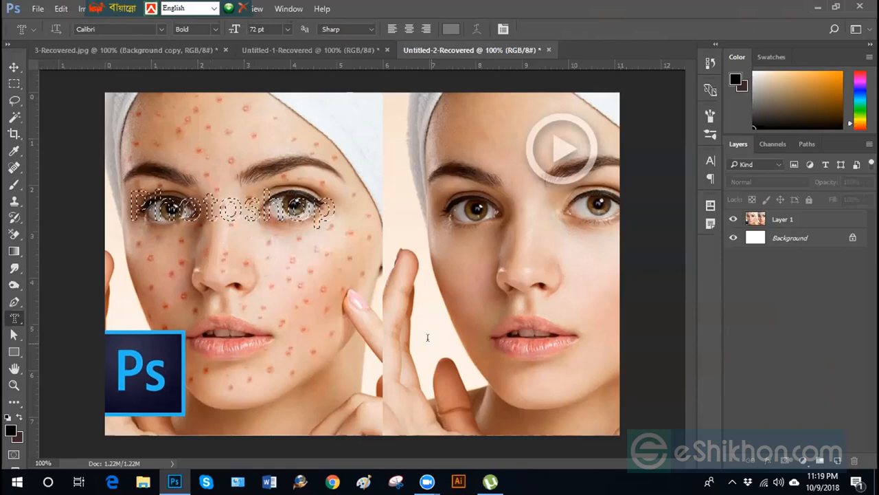
key(Right)
key(Right)
key(Right)
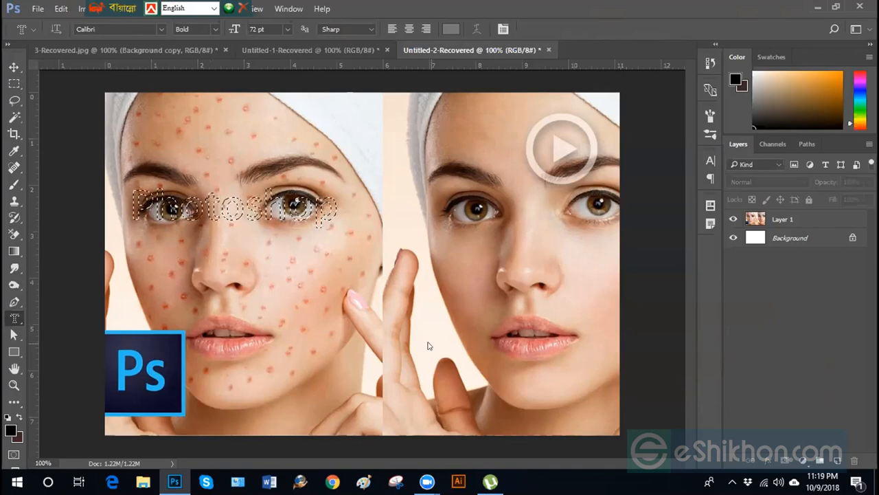
key(Up)
key(Up)
key(Up)
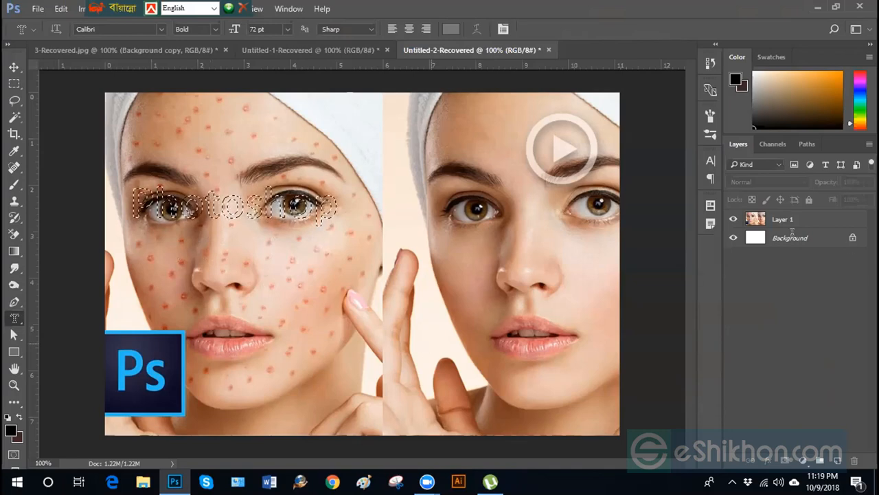
Copy the text-shaped area of Layer 1 onto a new layer and hide Layer 1
click(809, 219)
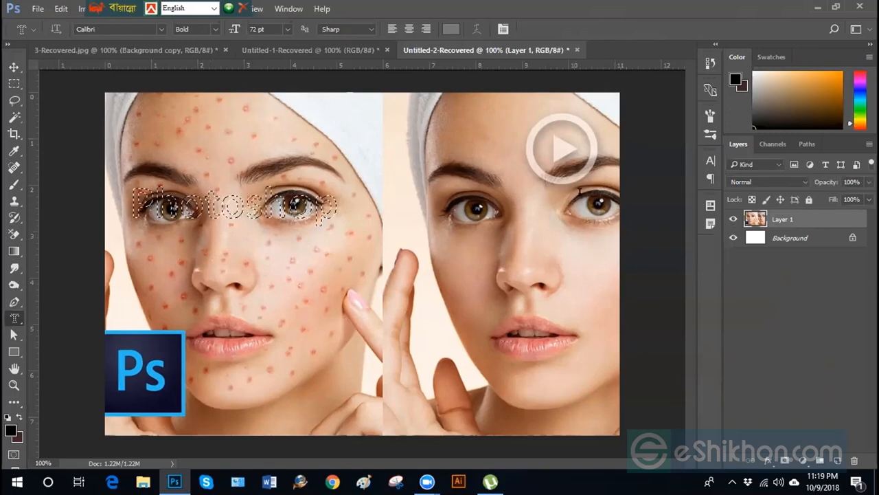
click(799, 209)
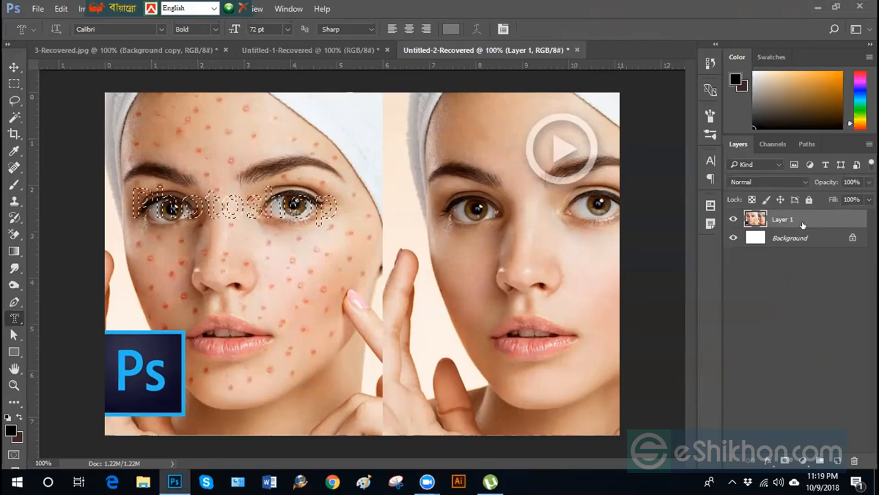
key(ctrl+shift+alt+n)
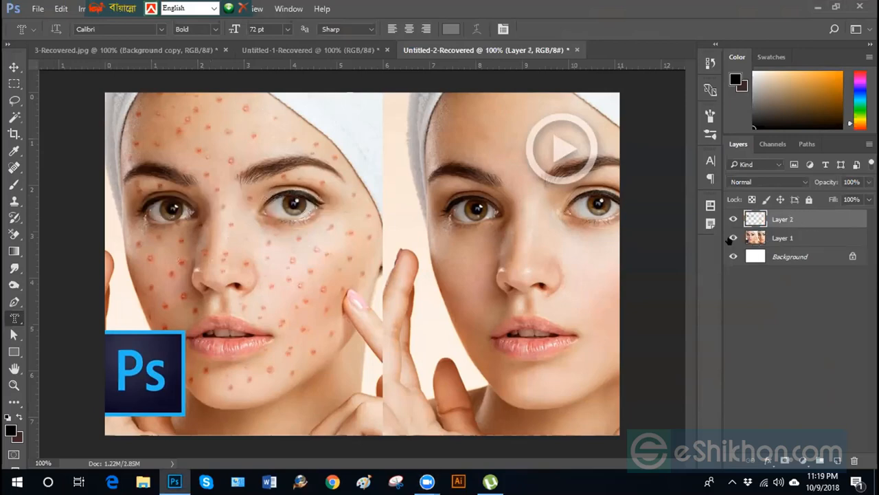
click(733, 238)
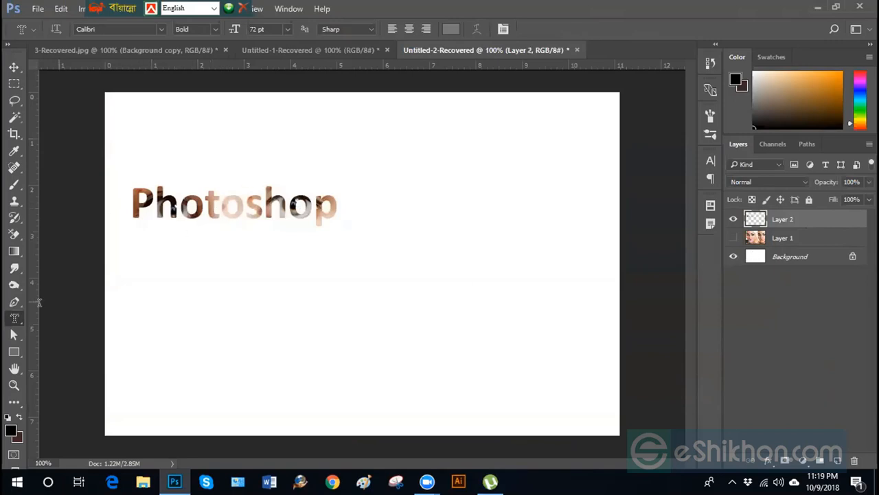
Switch to the Move Tool and add a Drop Shadow effect to the photo-filled text on Layer 2
right_click(14, 317)
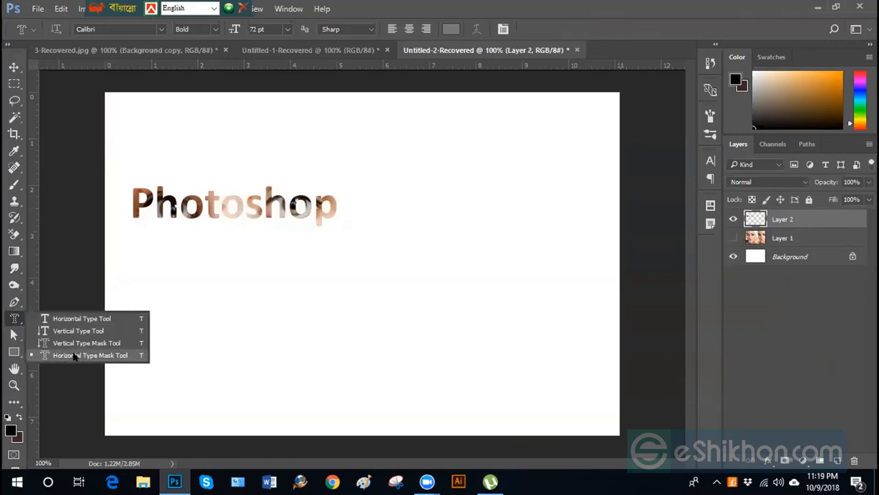
click(48, 318)
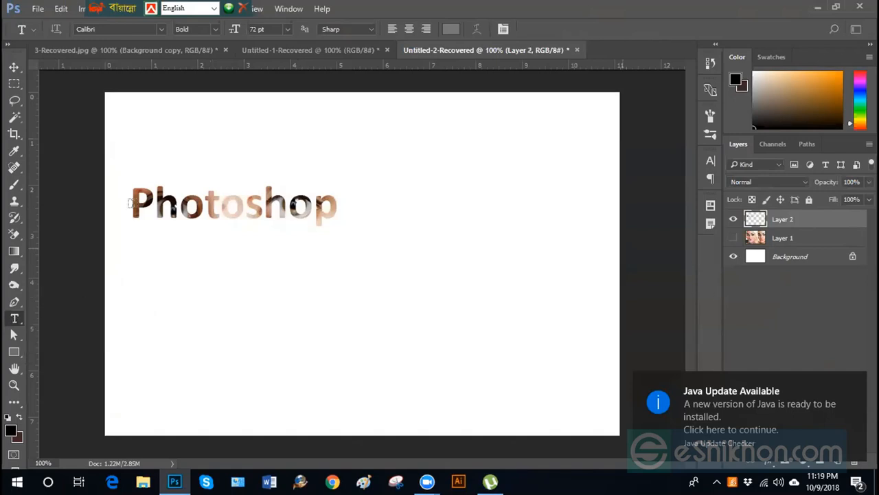
click(14, 67)
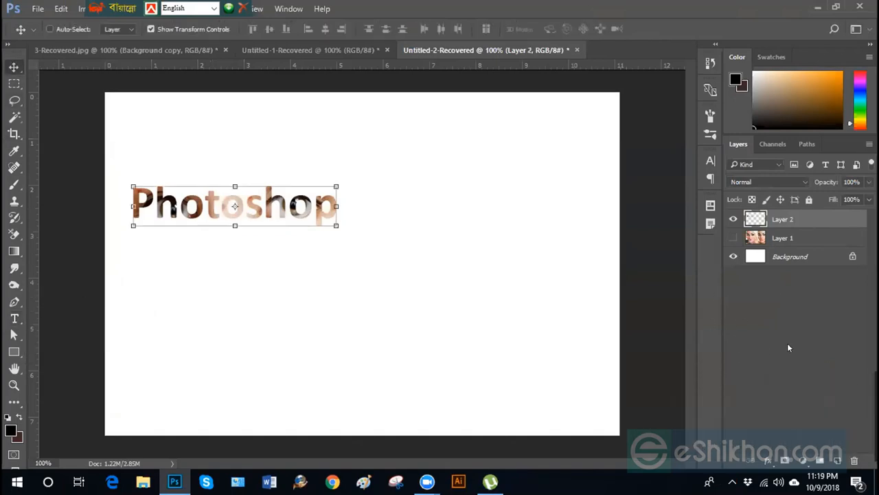
click(768, 460)
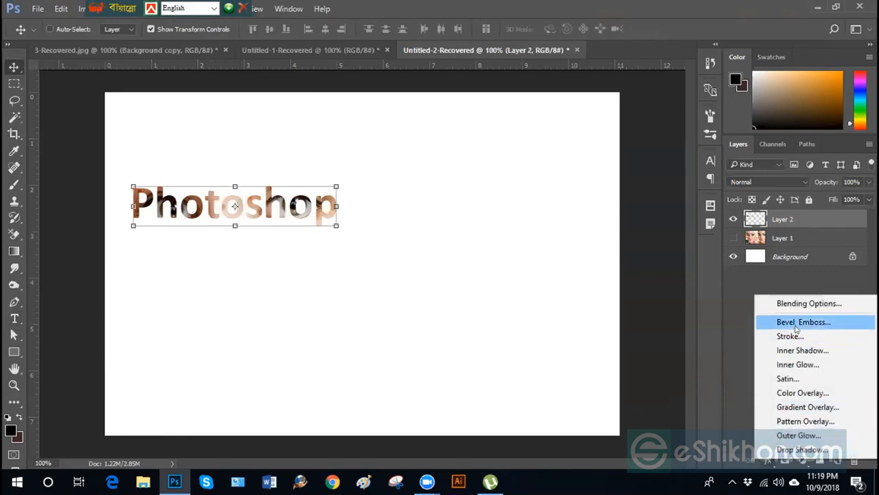
click(792, 450)
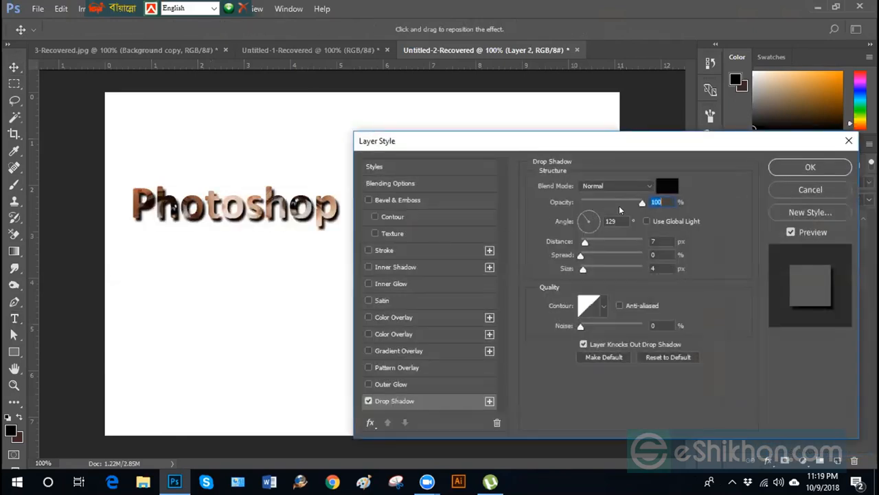
Set the drop shadow's size to 1 px and distance to 2 px, apply it and deselect the layer
drag(583, 269, 580, 270)
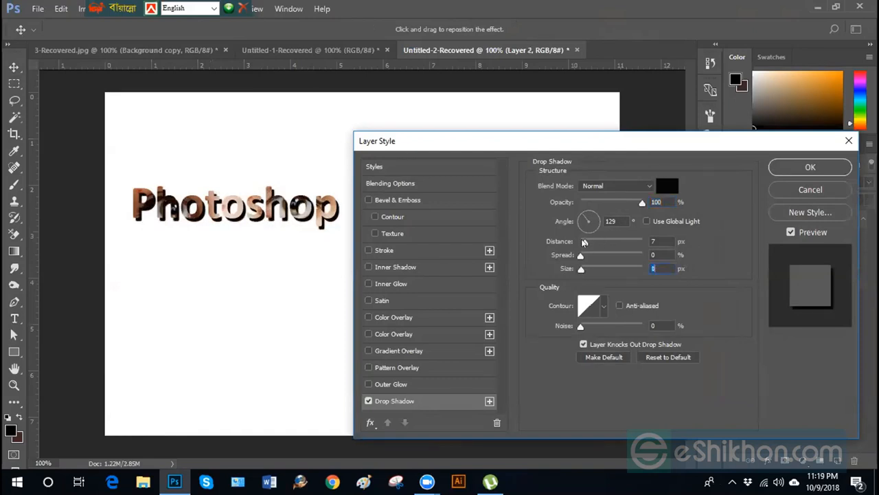
drag(584, 242, 582, 242)
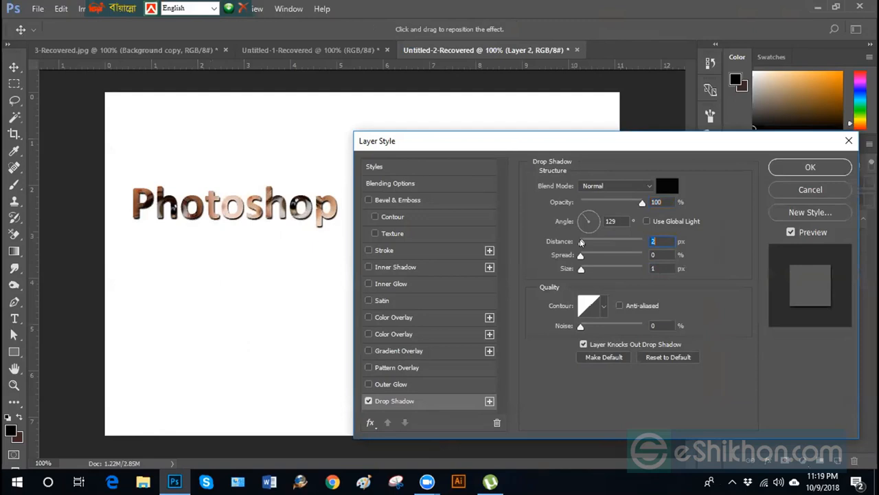
click(797, 163)
click(749, 345)
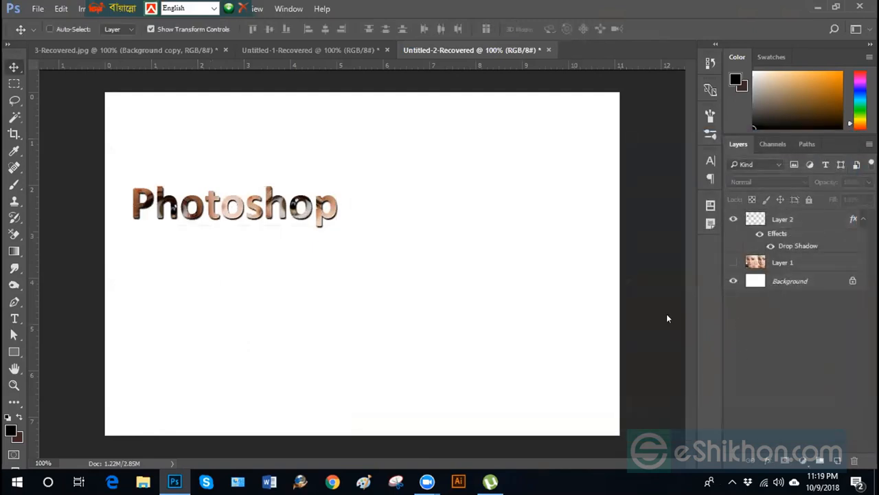
Activate the Direct Selection Tool and display the document's paths
click(12, 318)
click(13, 334)
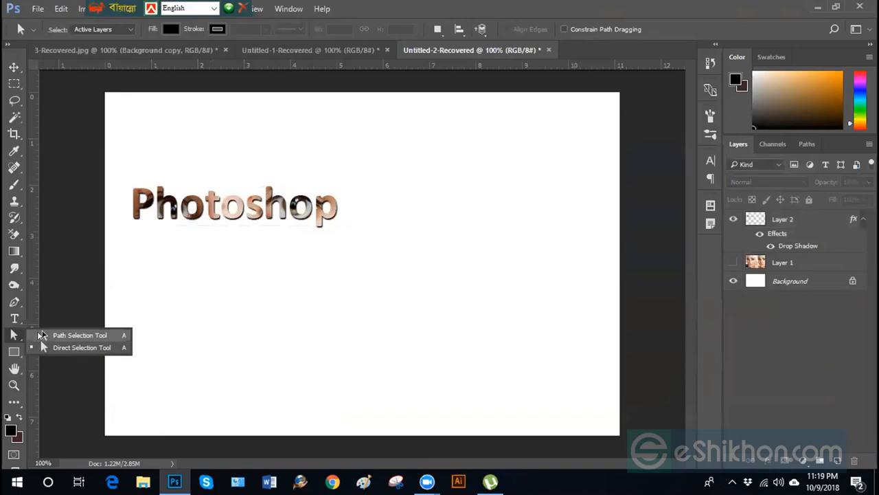
click(801, 144)
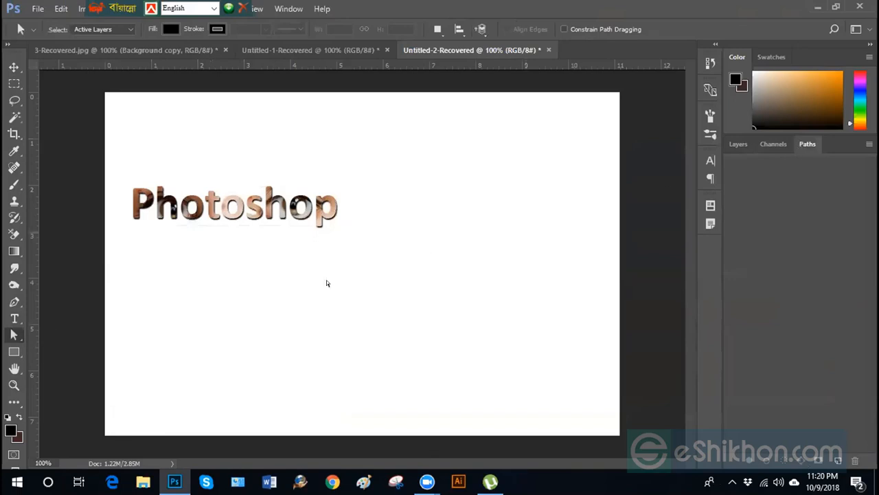
Draw a black-filled circle about 154 px in diameter with the Ellipse Tool, below and to the right of the word Photoshop
click(14, 351)
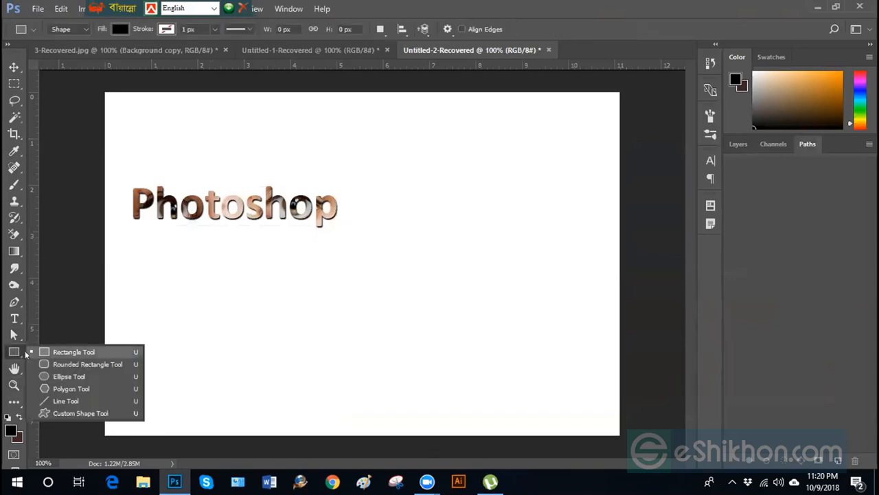
click(69, 376)
drag(371, 268, 464, 409)
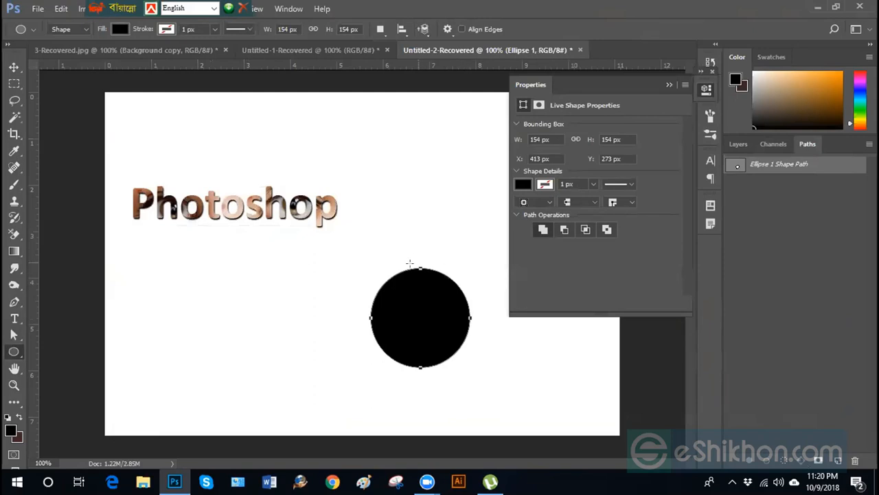
Select the circle's left anchor point with the Direct Selection Tool and set the shape's fill to none
click(13, 334)
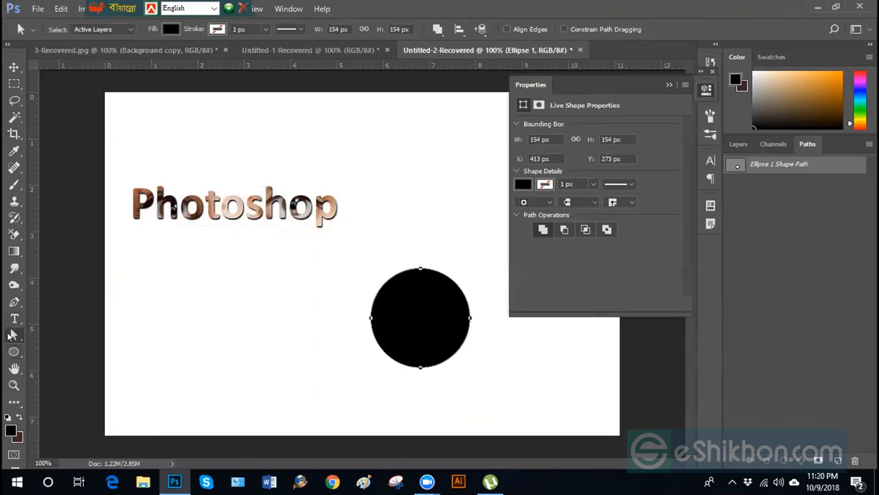
right_click(10, 335)
click(69, 348)
drag(354, 302, 376, 333)
click(169, 29)
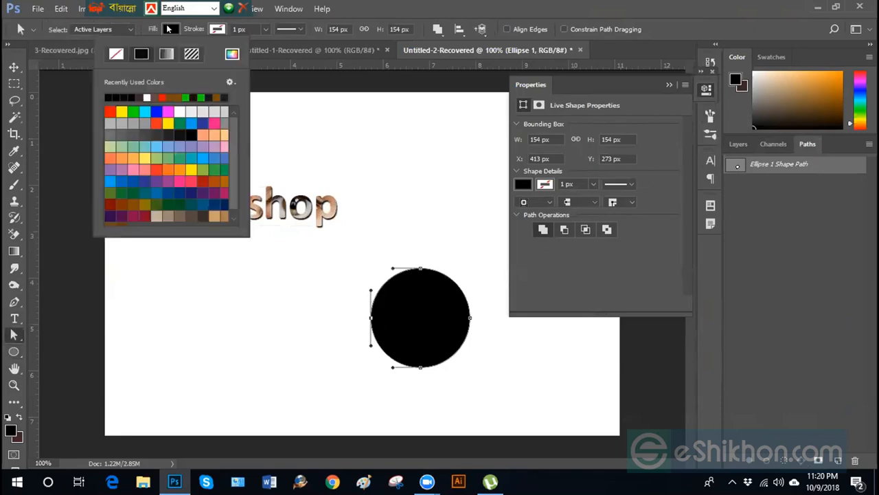
click(114, 55)
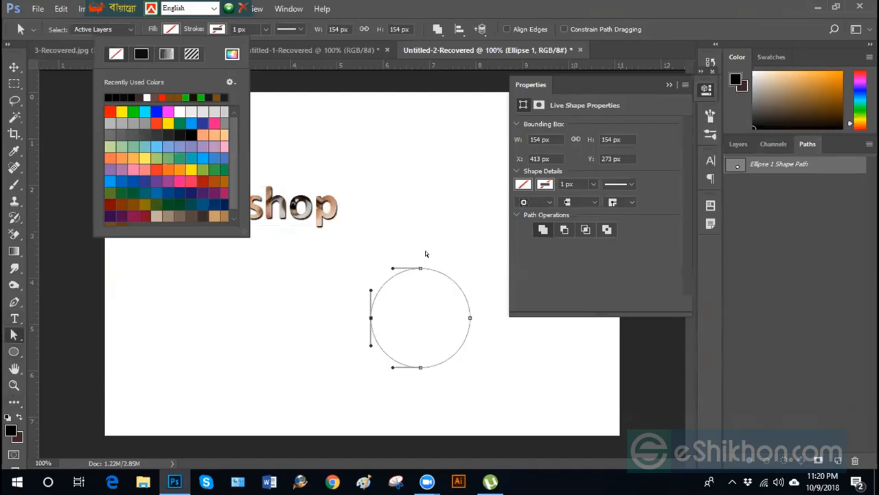
Select only the circle's top anchor point, followed by the whole path with the Path Selection Tool
click(409, 255)
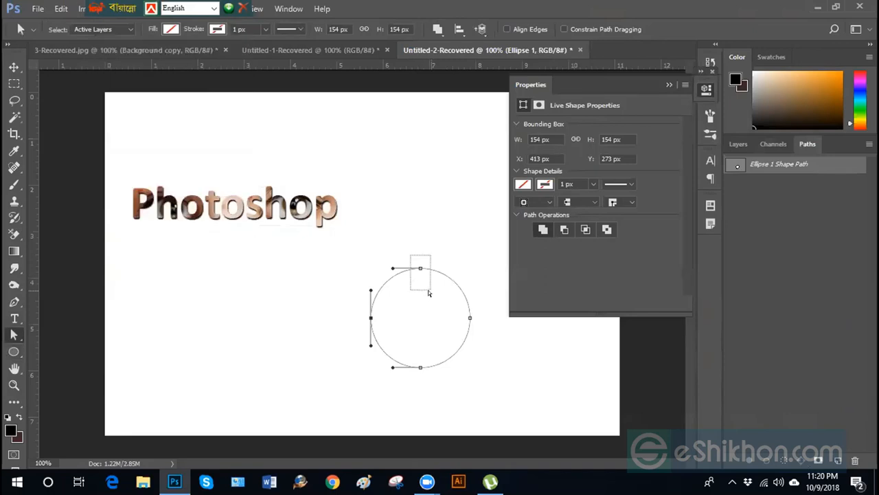
click(421, 268)
right_click(12, 335)
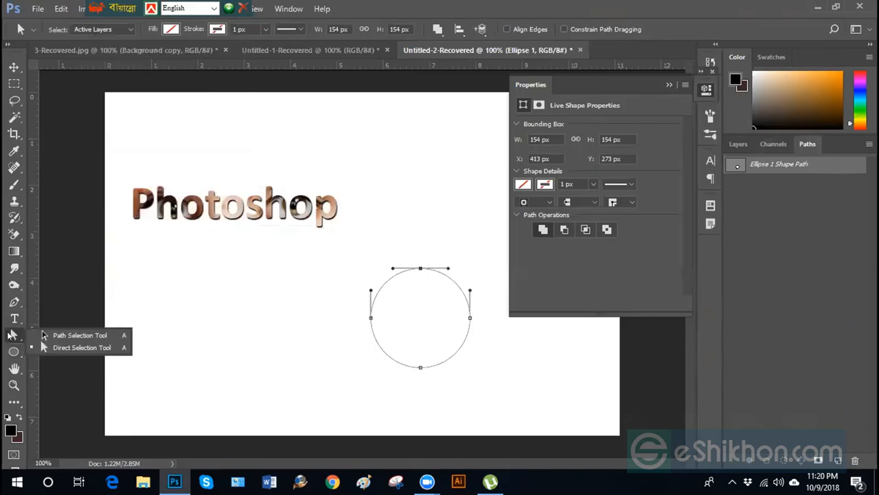
click(57, 336)
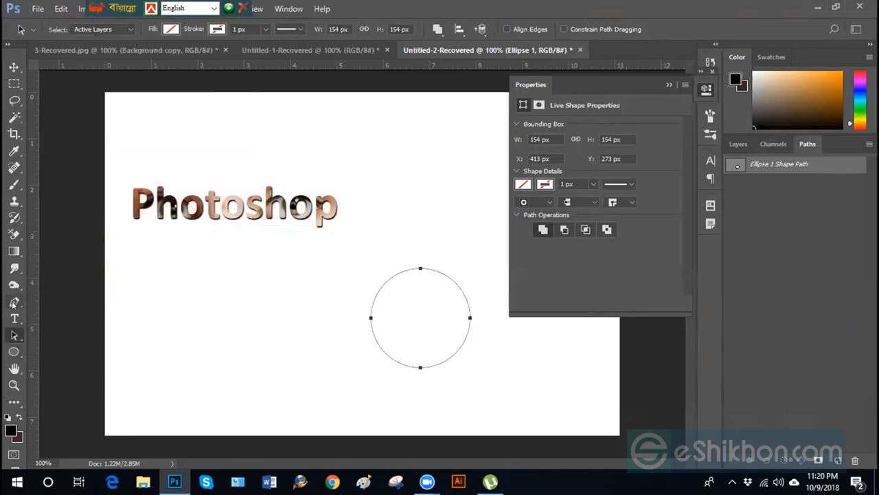
Select the circle's top anchor point with a marquee while the Pen Tool is active
click(14, 302)
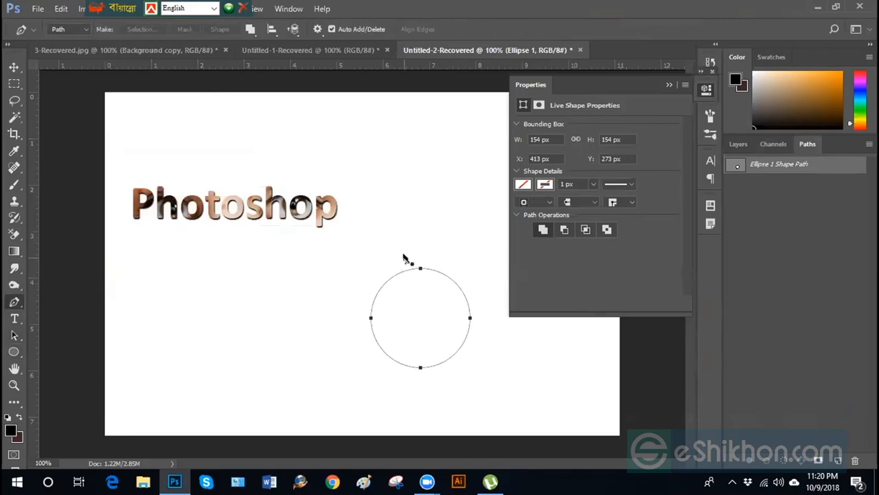
drag(403, 253, 436, 285)
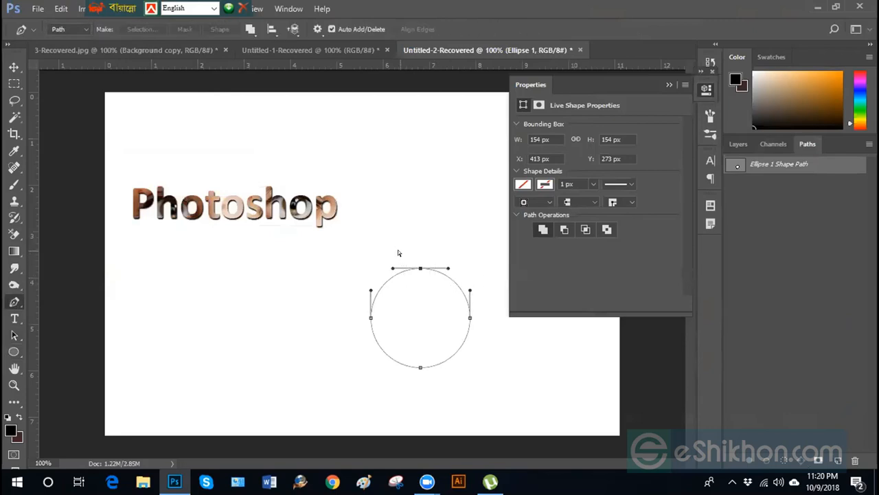
drag(400, 250, 427, 285)
Try to pull the circle's left anchor point outward with the Direct Selection Tool, declining conversion to a regular path
drag(13, 336, 69, 334)
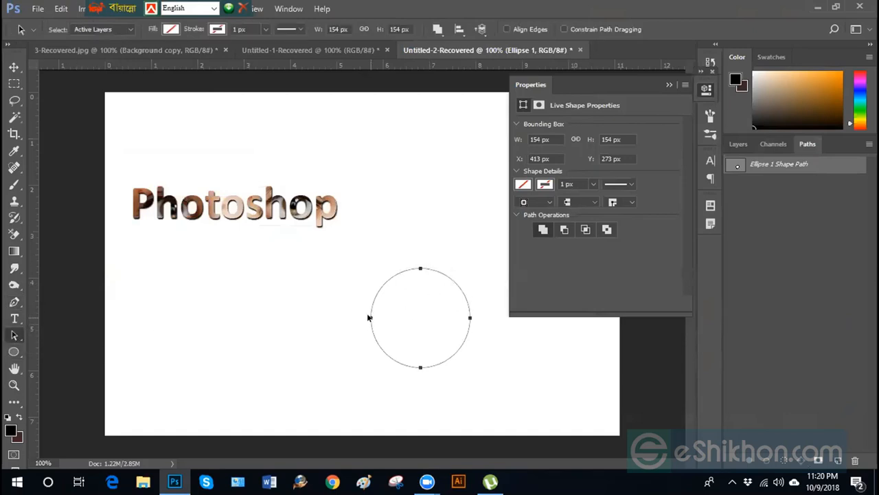
drag(13, 334, 55, 346)
click(370, 317)
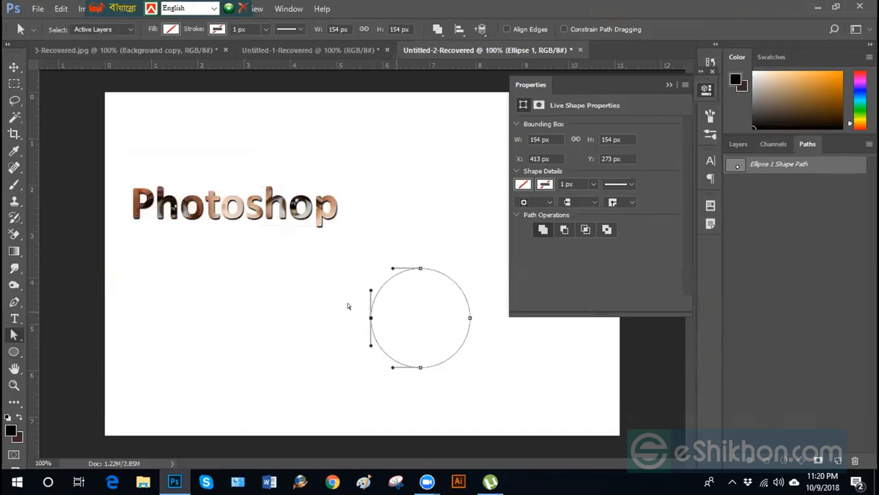
drag(371, 318, 344, 318)
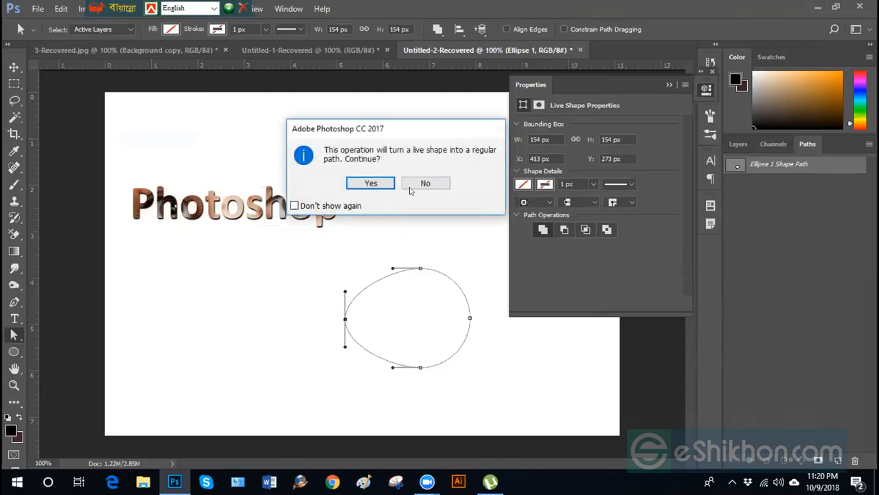
click(410, 190)
click(371, 318)
drag(371, 318, 342, 318)
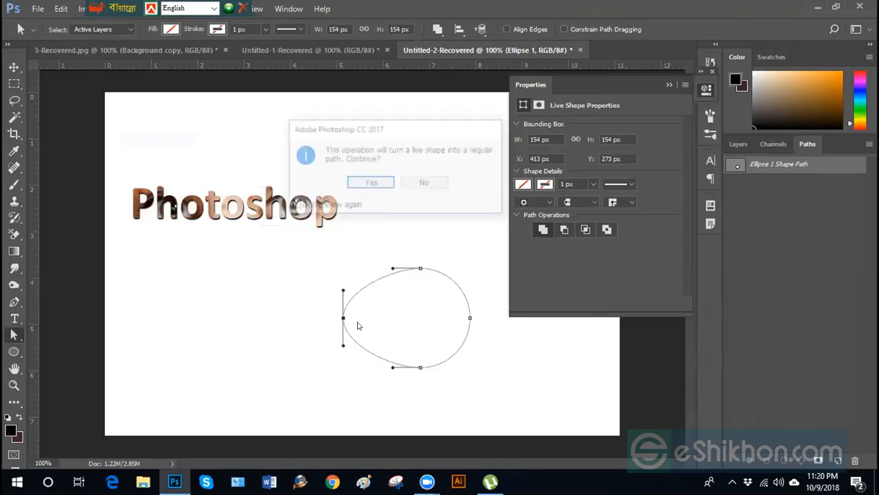
click(425, 183)
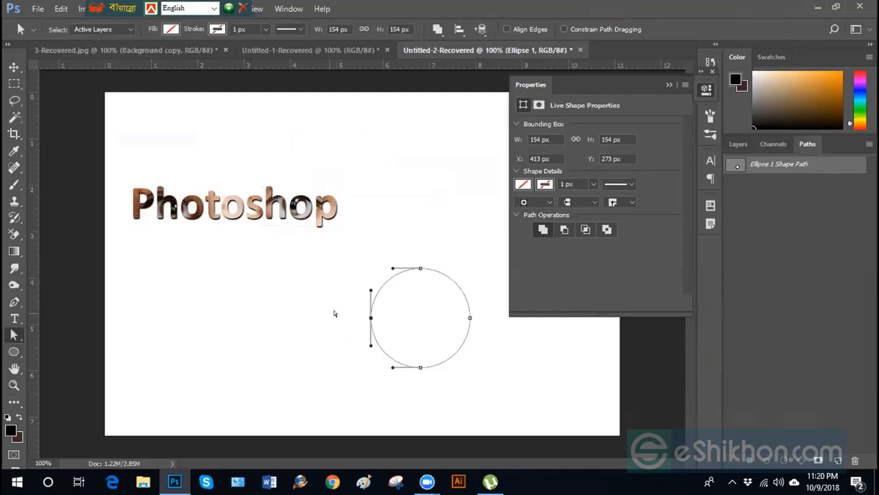
Move the whole circle left with the Path Selection Tool to about X 302 px, Y 266 px
click(14, 335)
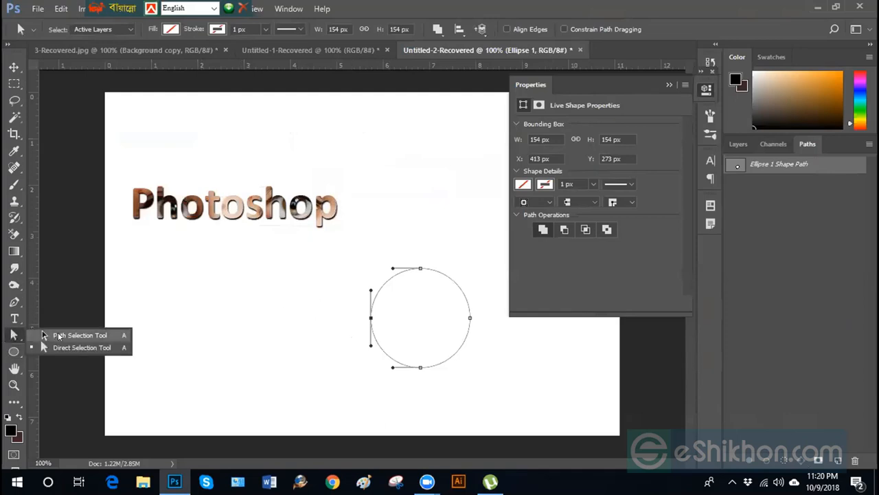
click(59, 335)
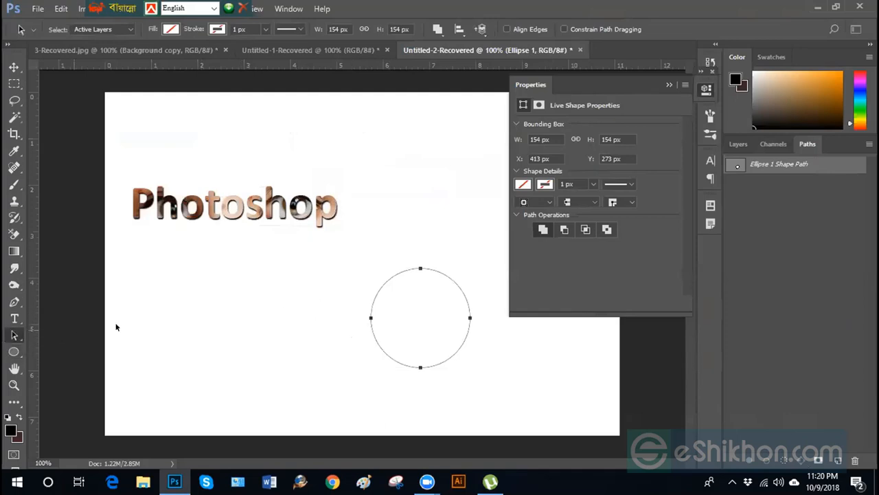
drag(419, 267, 347, 264)
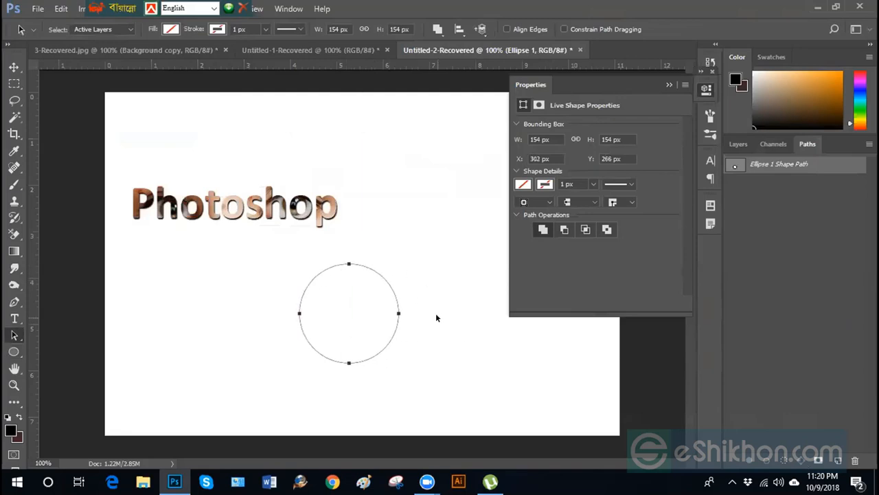
Move the whole circle to about X 272 px, Y 275 px with the Path Selection Tool
drag(389, 317, 370, 336)
drag(430, 294, 377, 339)
drag(423, 297, 367, 349)
drag(398, 314, 377, 319)
right_click(15, 336)
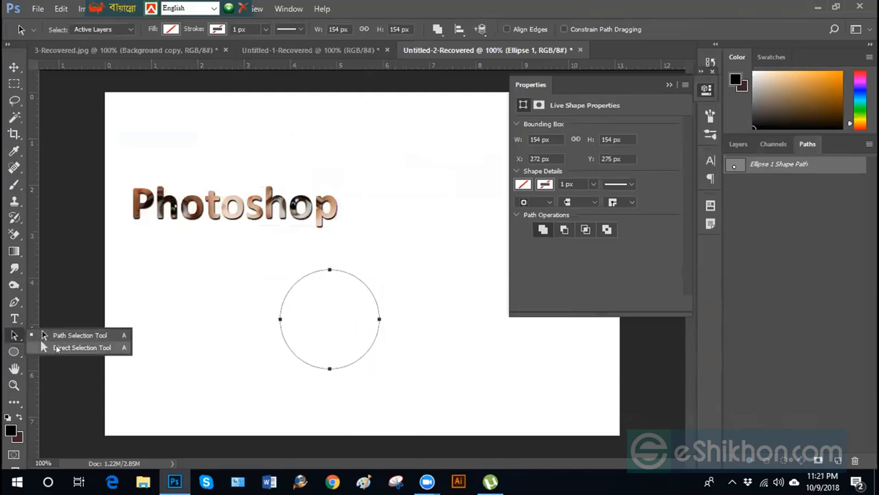
click(55, 347)
Draw a square about 97 px wide and a rectangle about 164 by 96 px near the canvas's upper right with the Rectangle Tool
click(14, 352)
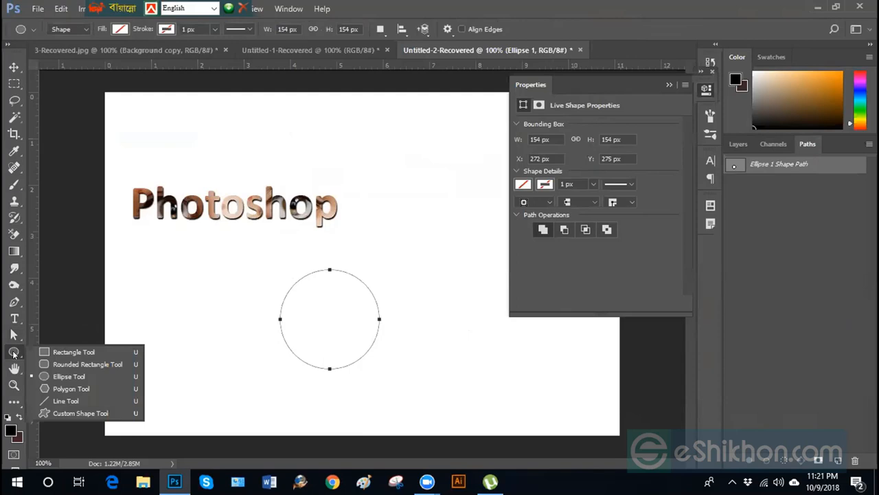
click(70, 351)
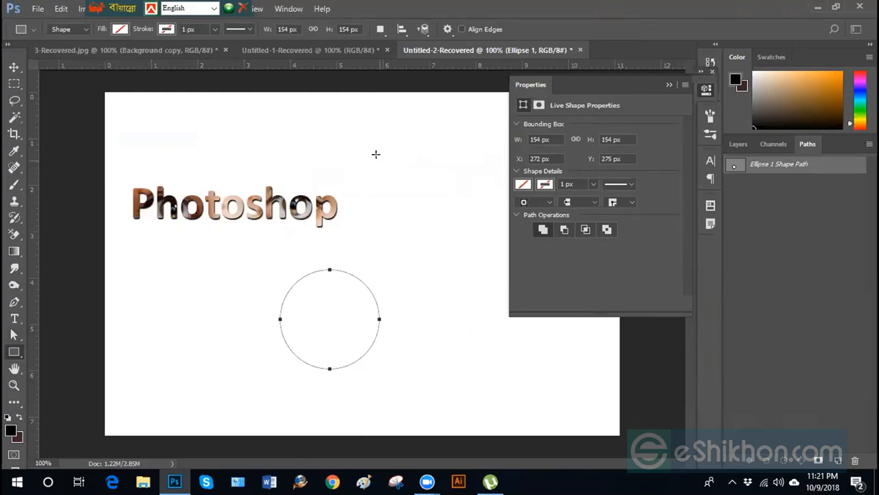
drag(376, 142, 440, 204)
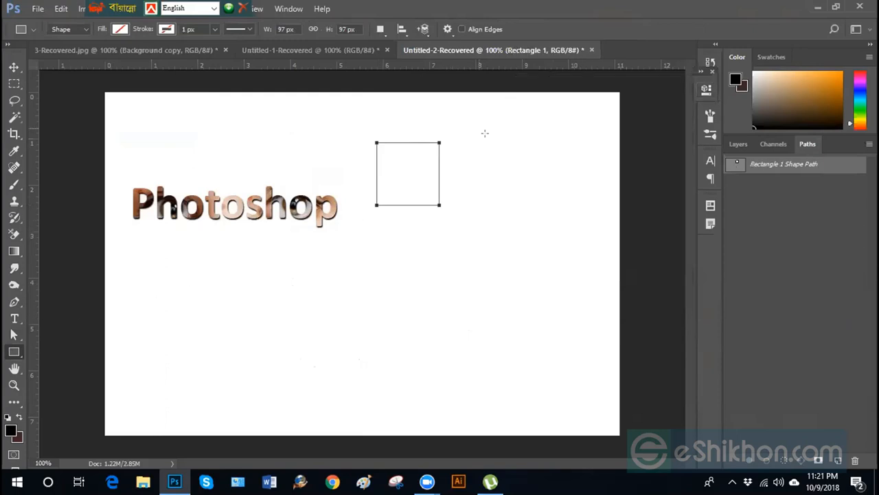
drag(479, 128, 592, 195)
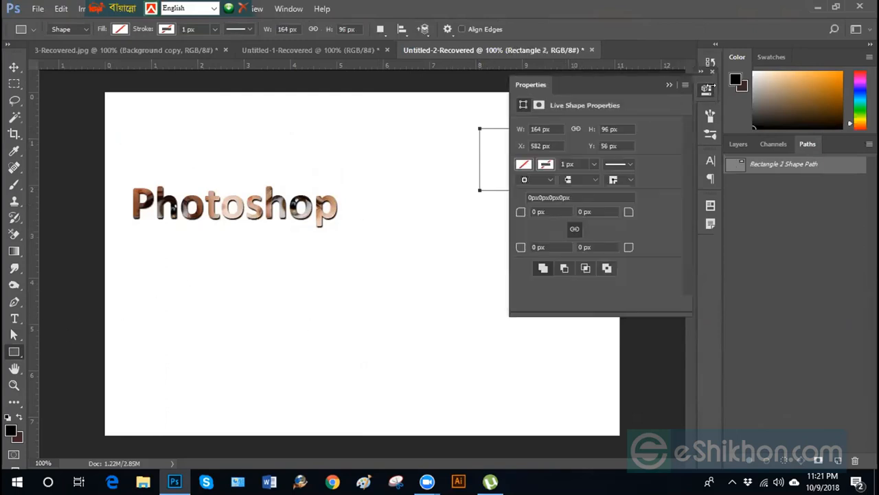
click(708, 88)
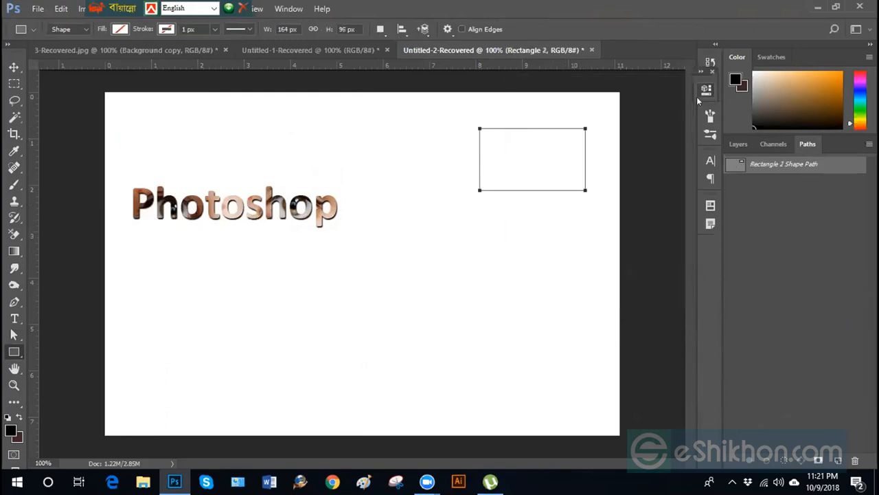
Create a 164 by 96 px rectangle below the Photoshop text from entered dimensions, and hide its shape properties
click(154, 278)
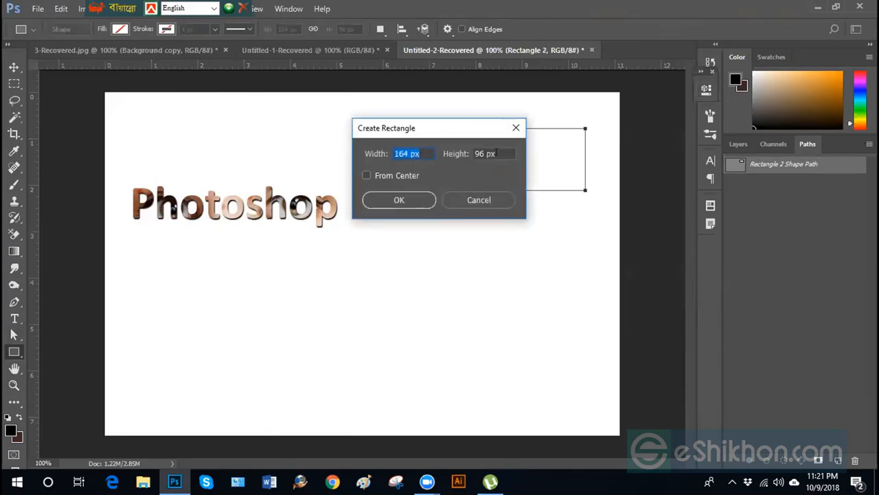
click(385, 200)
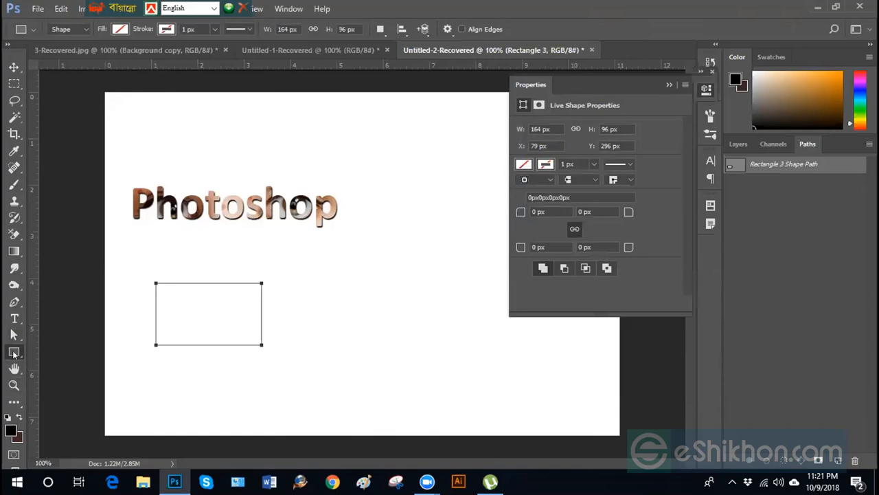
right_click(14, 353)
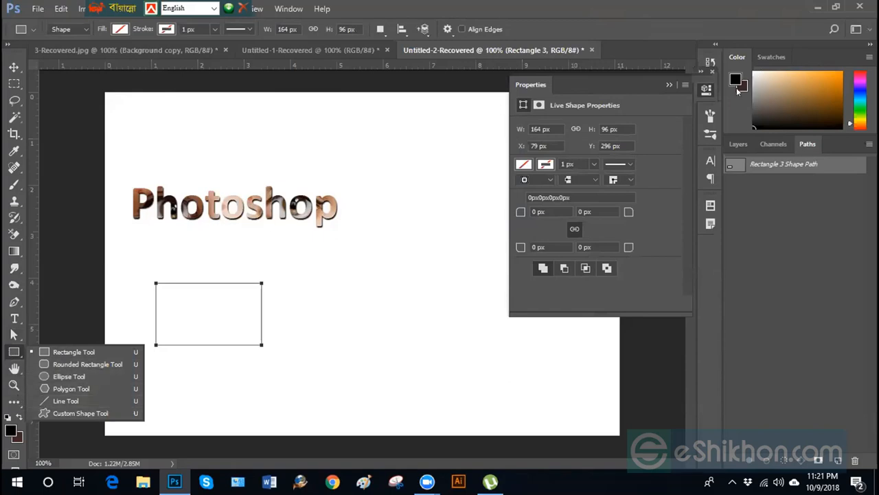
click(707, 91)
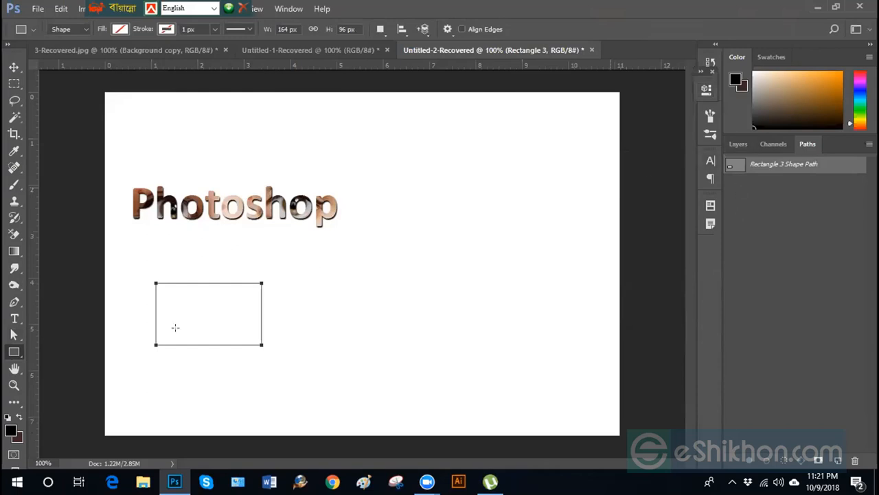
Draw a closed curved path beside the Photoshop text with the Pen Tool, and convert it and the rectangle path into a selection
click(14, 302)
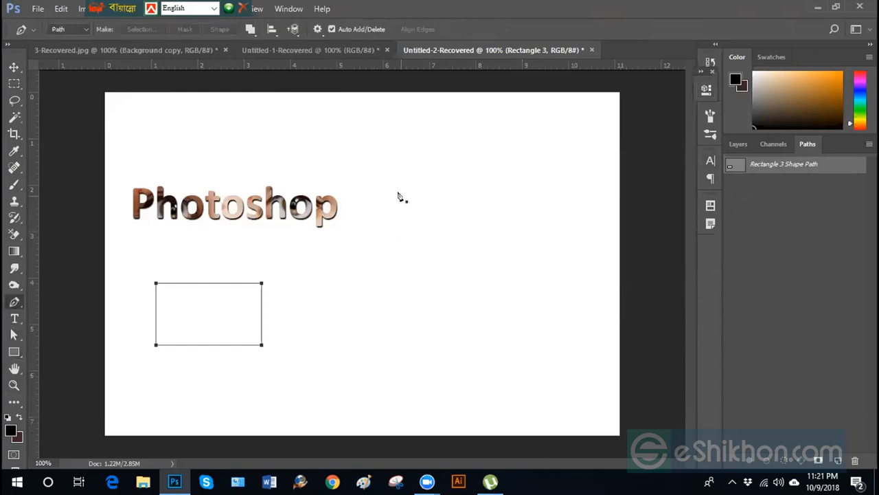
drag(401, 195, 422, 173)
drag(472, 167, 495, 185)
mouse_move(511, 217)
mouse_down()
mouse_move(499, 281)
mouse_move(483, 285)
mouse_up()
drag(434, 292, 415, 277)
drag(382, 234, 379, 221)
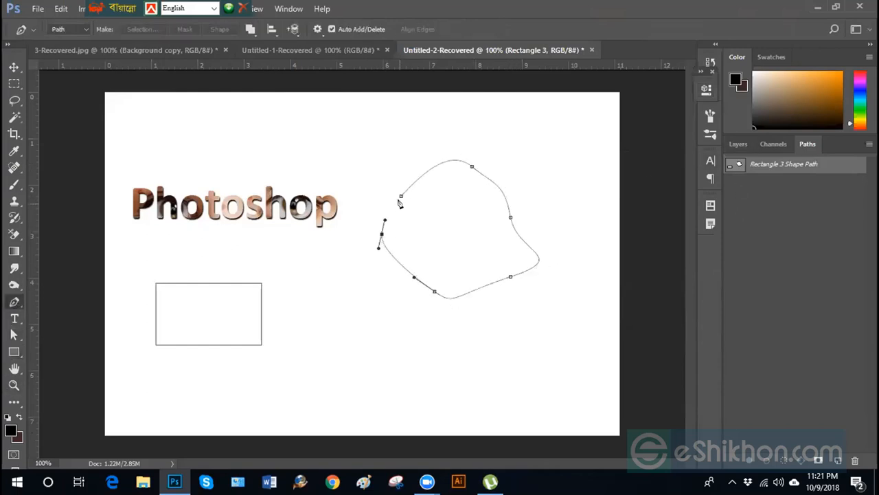
click(402, 196)
click(738, 145)
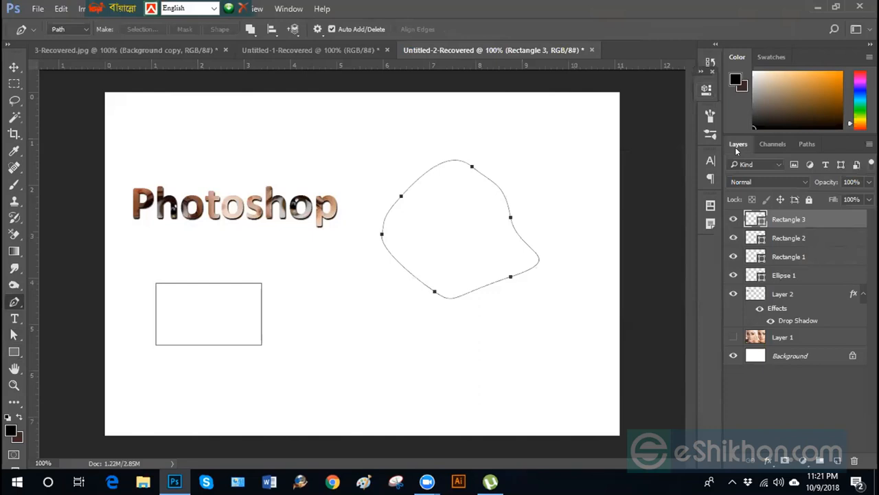
key(ctrl+Return)
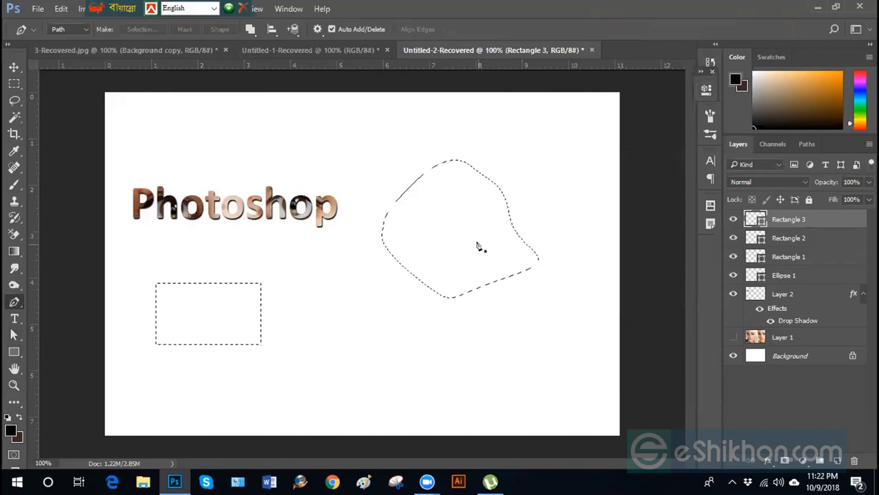
Add a new layer and fill the selected areas with the black foreground color, followed by the dark brown background color
click(836, 461)
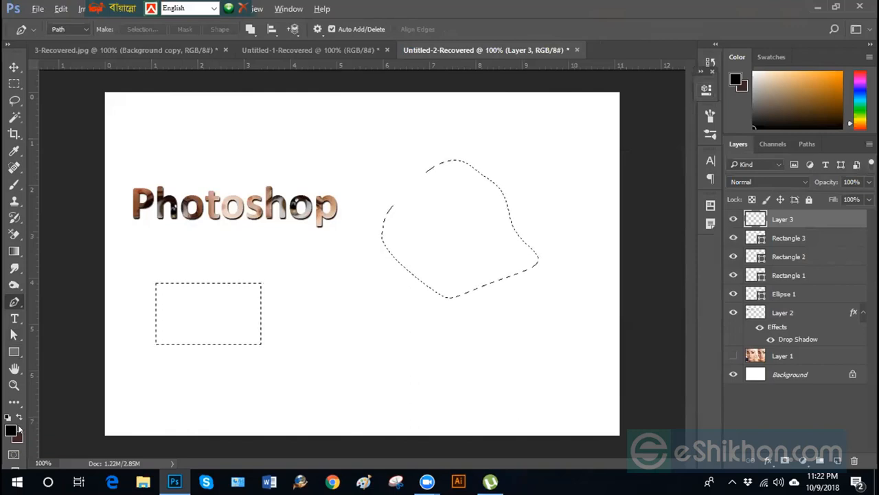
key(alt+BackSpace)
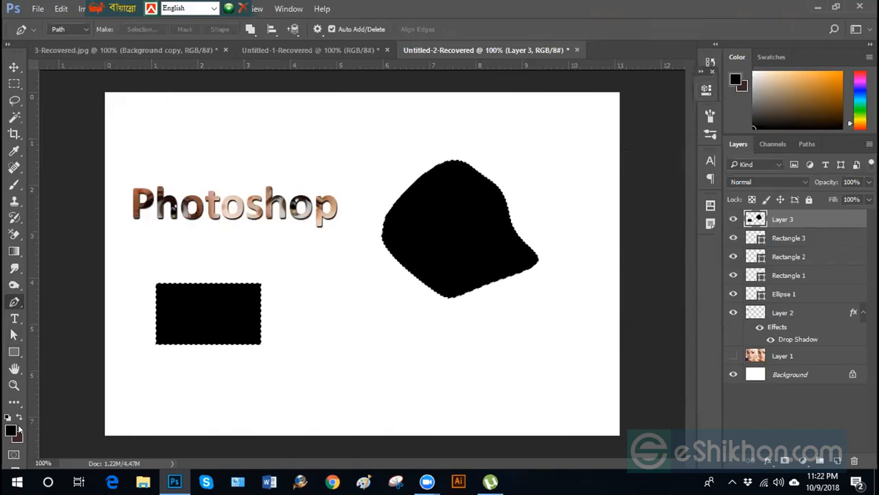
key(ctrl+BackSpace)
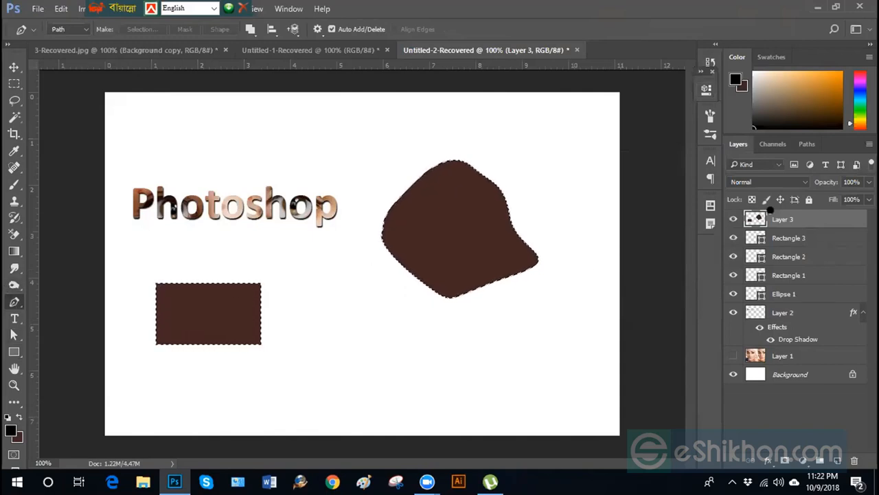
Undo both color fills and clear the selection
key(ctrl+alt+z)
key(ctrl+alt+z)
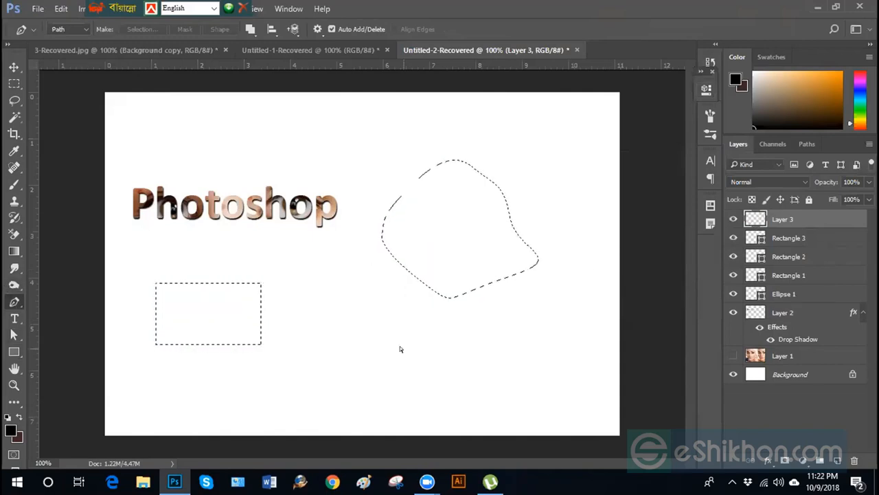
key(ctrl+d)
click(72, 30)
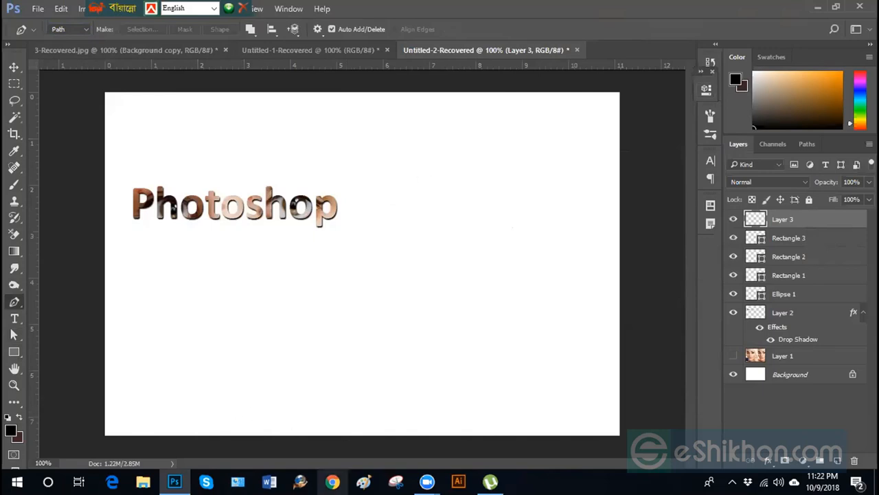
Switch to Chrome, restore its previous pages, and return to Photoshop
click(332, 482)
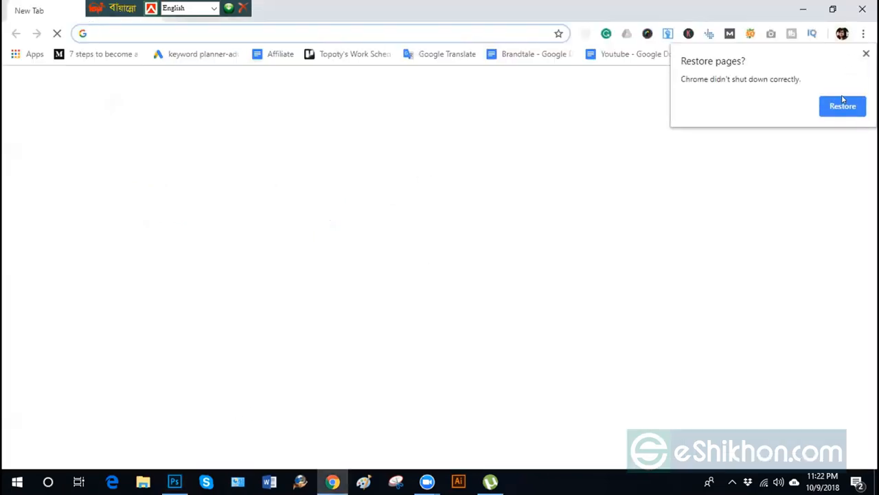
click(843, 106)
key(alt+Tab)
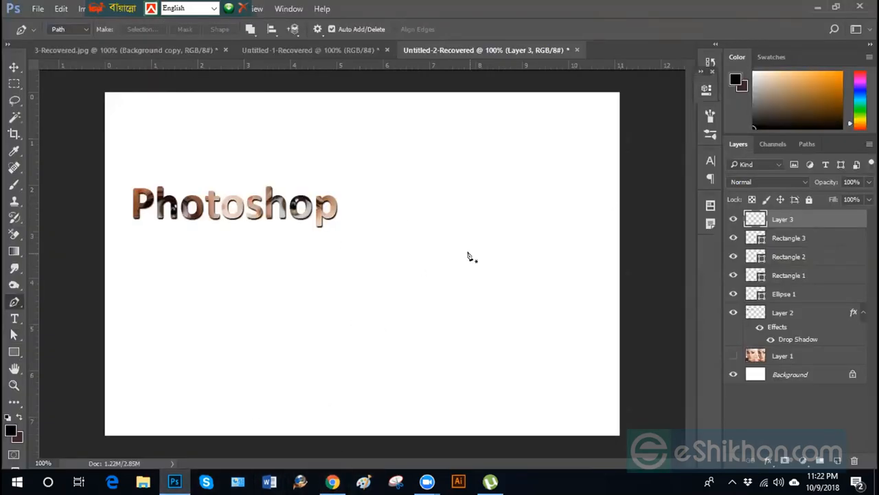
Draw a closed, curved six-point work path below and beyond the end of the Photoshop text with the Pen Tool
click(807, 143)
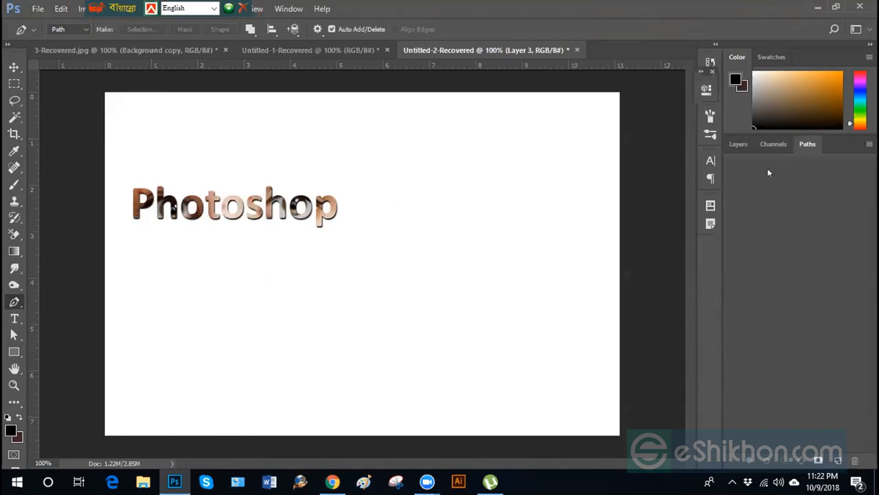
click(423, 215)
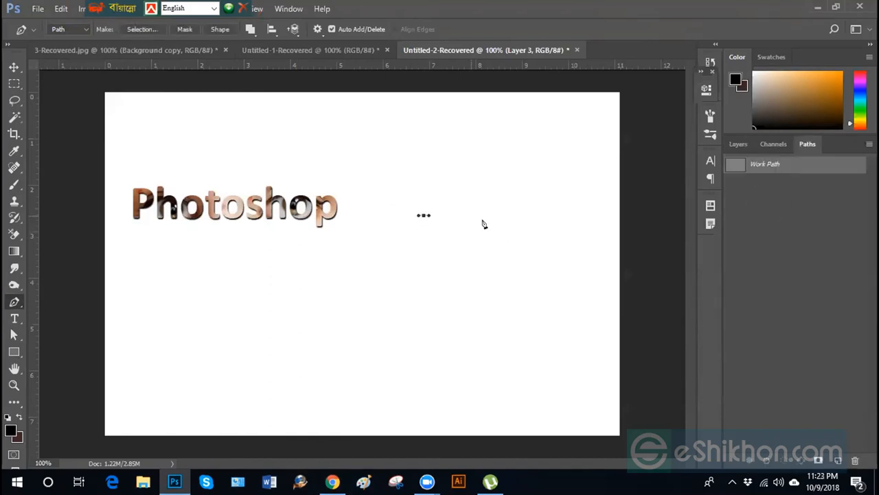
drag(494, 222, 513, 237)
drag(516, 261, 511, 300)
drag(482, 339, 416, 352)
drag(388, 333, 371, 294)
drag(371, 242, 381, 232)
click(423, 215)
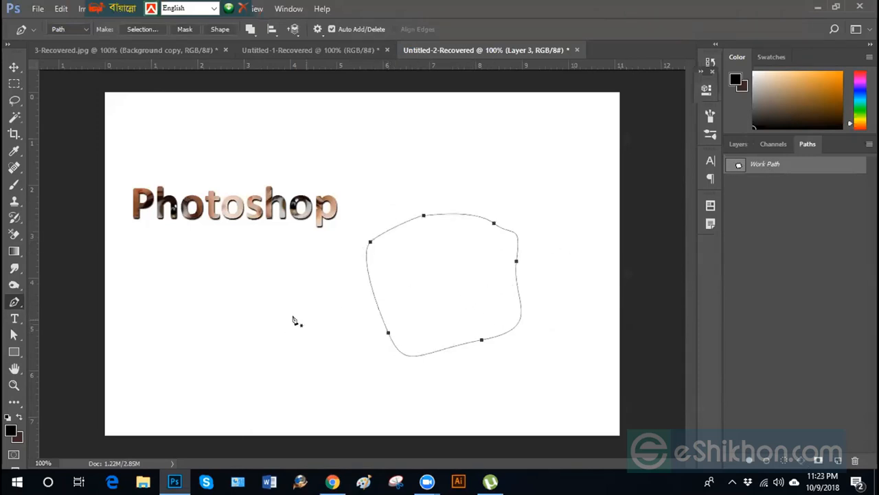
Add a second closed, rounded path to the work path below the Photoshop text
click(173, 305)
drag(250, 268, 265, 272)
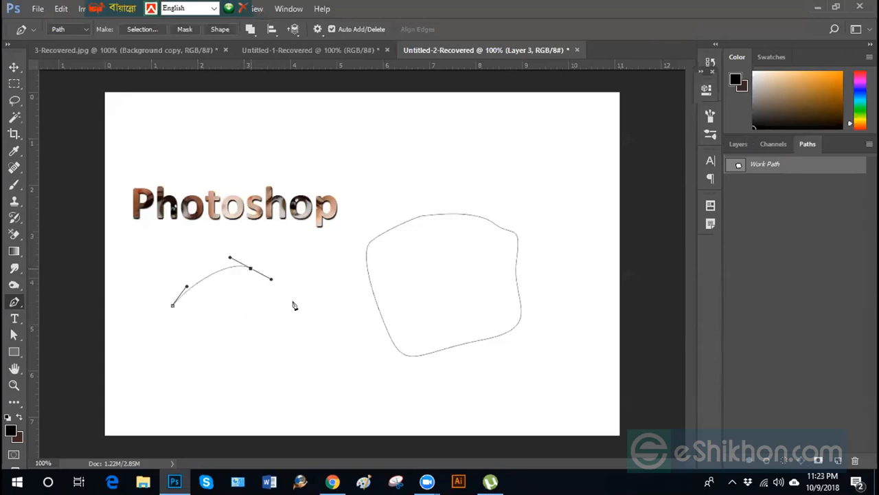
drag(304, 319, 306, 340)
drag(282, 388, 193, 374)
drag(168, 345, 171, 329)
click(172, 304)
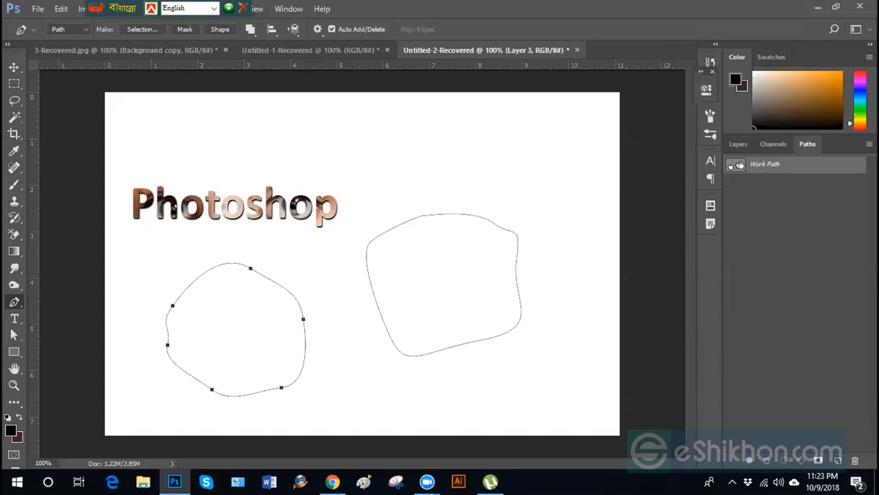
Add a third closed, curved path to the work path near the canvas's upper right corner
key(Escape)
mouse_move(437, 138)
mouse_down()
mouse_move(447, 125)
mouse_move(515, 130)
mouse_up()
click(530, 154)
drag(484, 188, 431, 184)
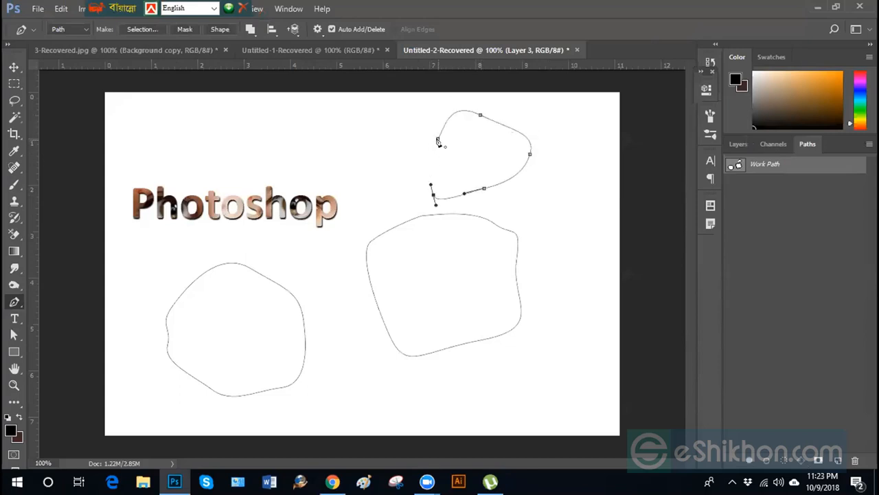
click(438, 138)
Draw a black-filled rectangle about 141 by 94 px above the Photoshop text with the Rectangle Tool, and undo it
click(12, 67)
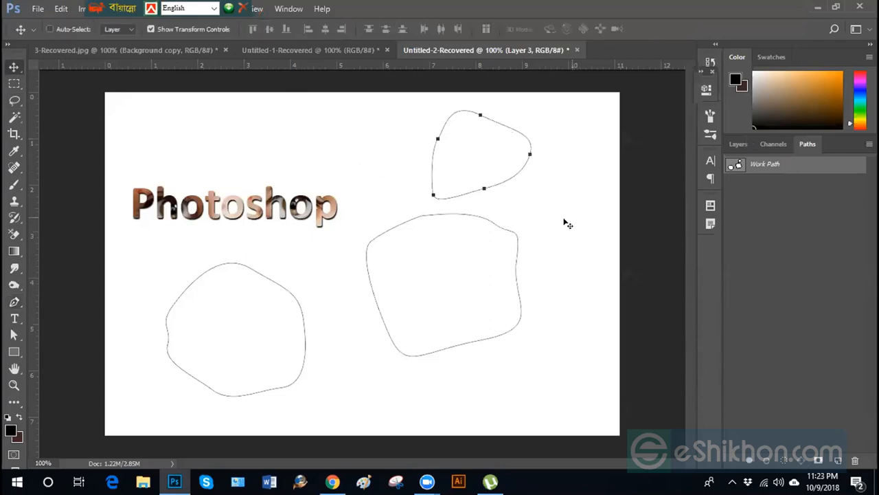
click(14, 351)
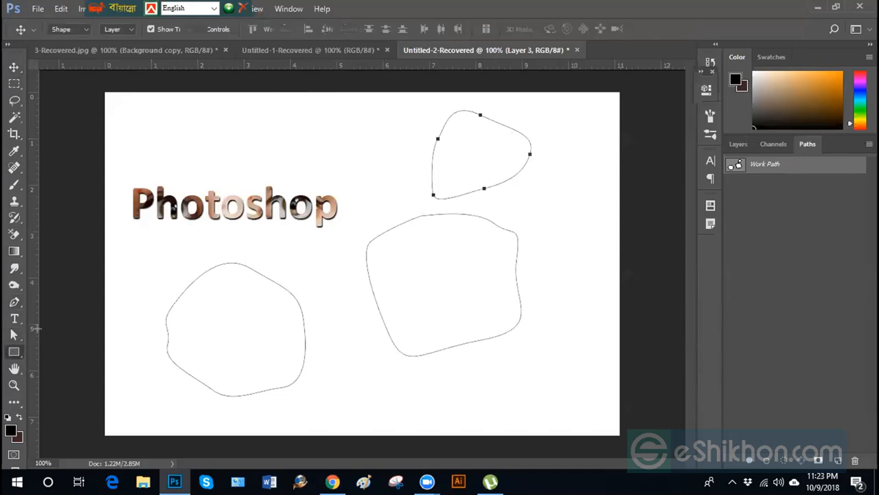
drag(219, 123, 311, 184)
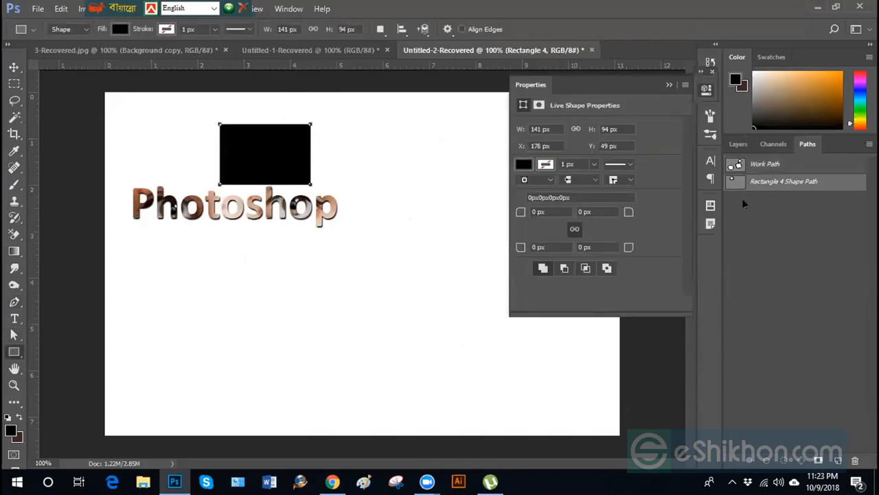
key(ctrl+z)
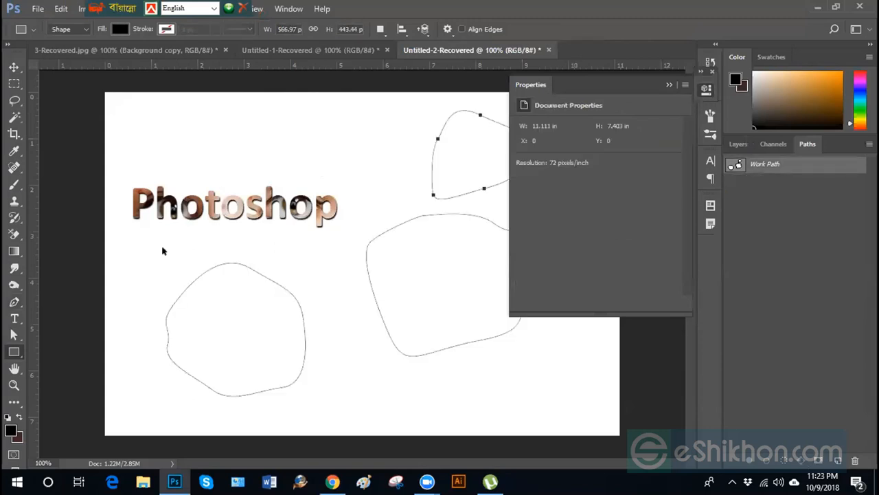
Draw a closed, curved path overlapping the second half of the Photoshop text with the Pen Tool
click(13, 302)
drag(269, 133, 281, 133)
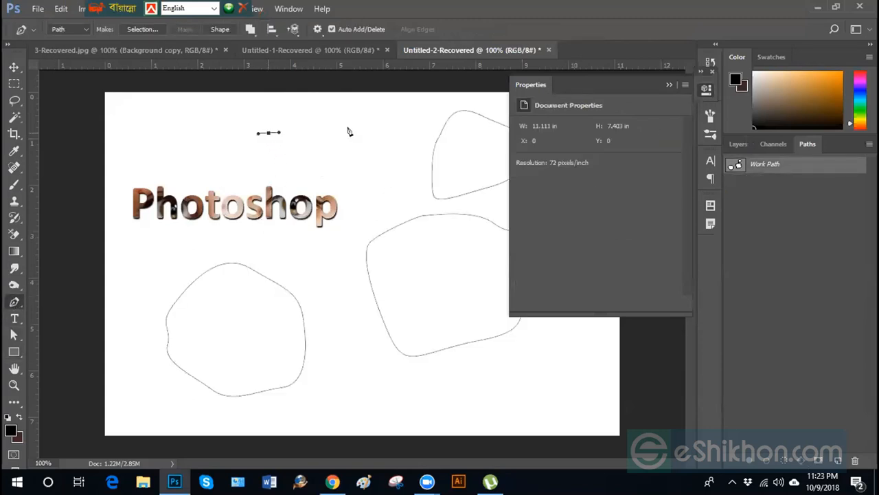
drag(356, 134, 365, 145)
drag(353, 196, 343, 208)
drag(244, 234, 228, 231)
drag(228, 158, 245, 147)
click(268, 132)
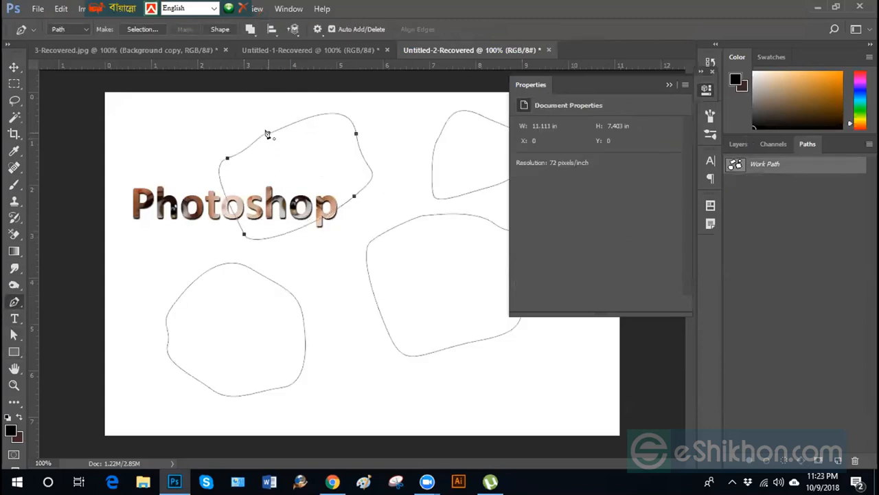
Set the path operation to Subtract Front Shape and draw a closed, curved path above the first half of the Photoshop text
click(250, 29)
click(274, 71)
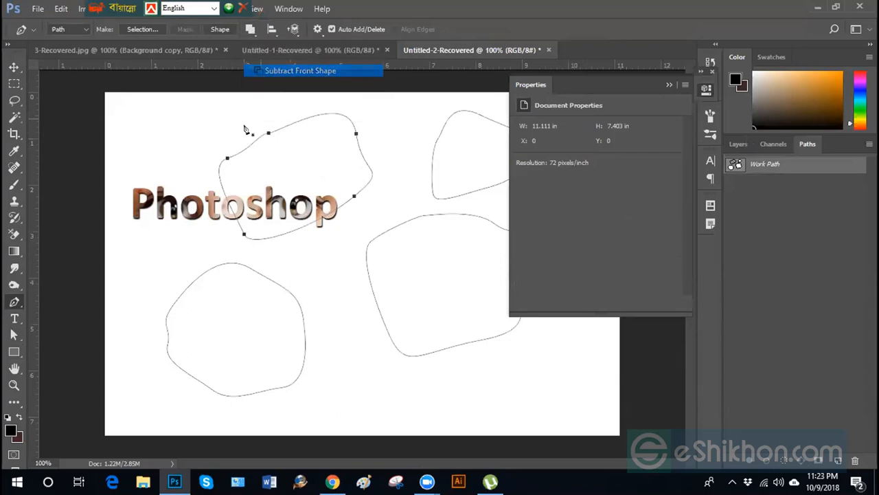
drag(224, 145, 224, 186)
drag(206, 198, 165, 142)
drag(169, 136, 174, 135)
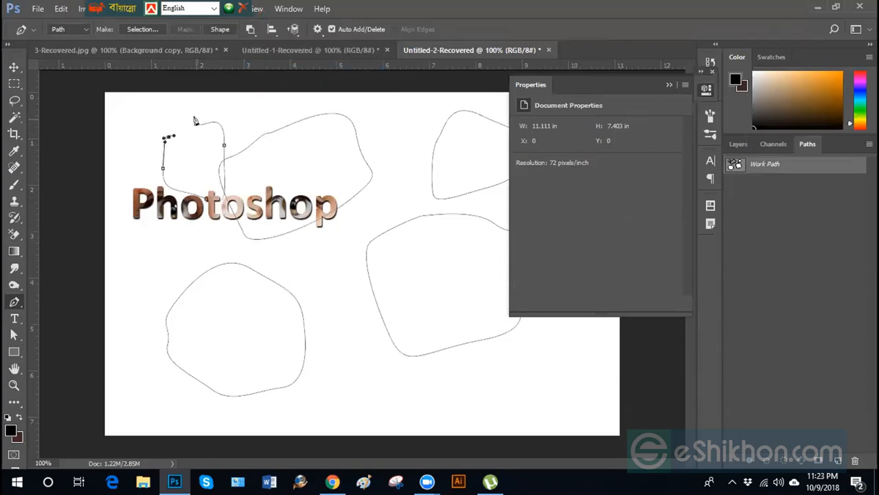
click(195, 124)
click(706, 90)
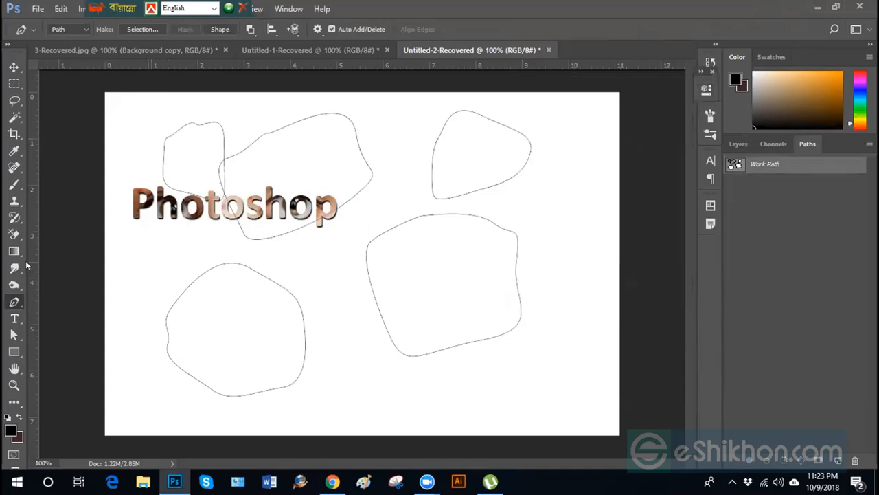
Switch to the Move Tool and deselect the work path so its outlines are hidden on the canvas
click(13, 335)
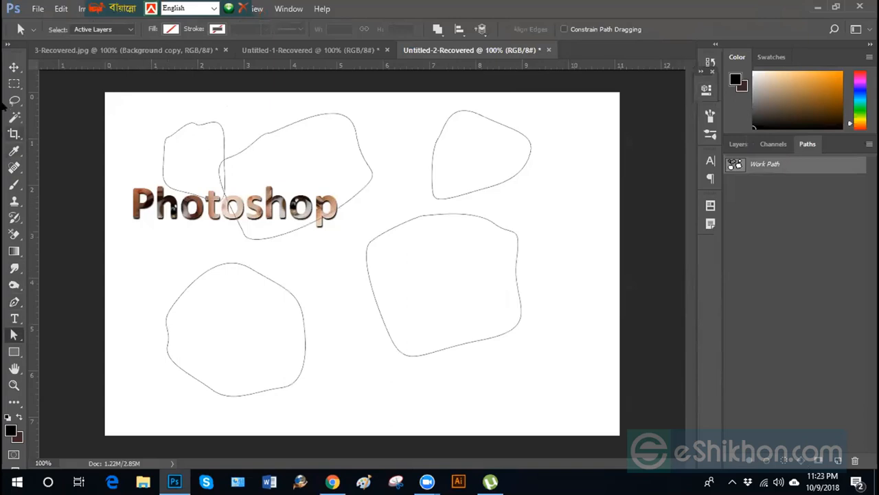
click(13, 67)
click(14, 84)
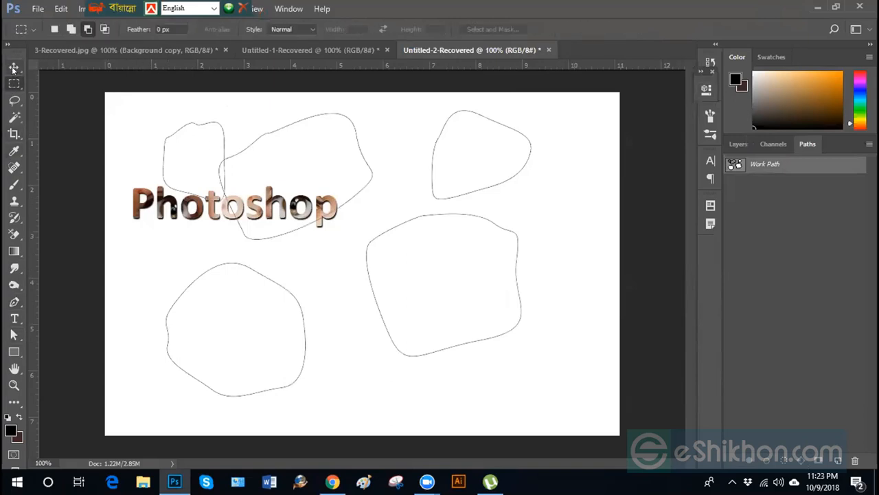
click(13, 67)
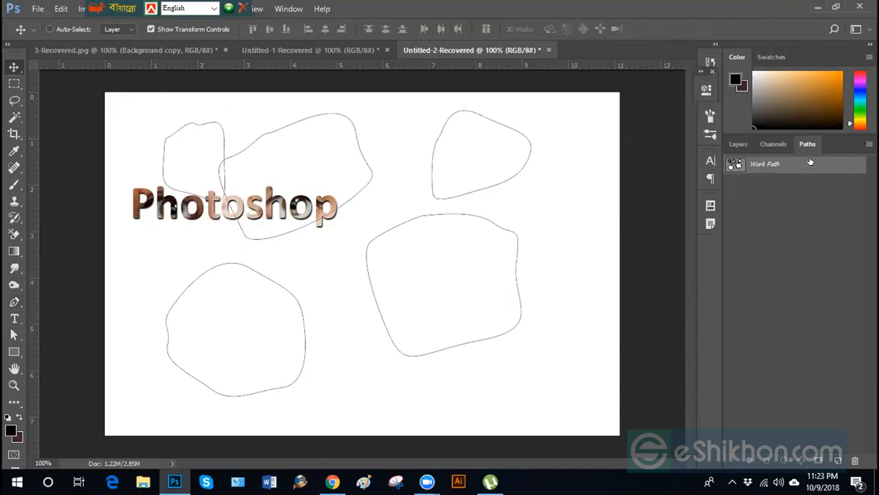
click(788, 224)
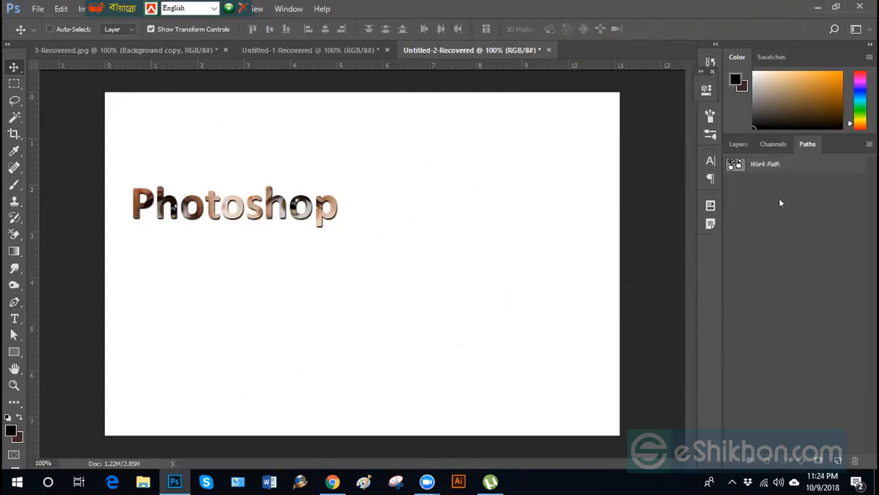
Draw a new closed, curved path beside the end of the Photoshop text with the Pen Tool, replacing the work path
click(14, 302)
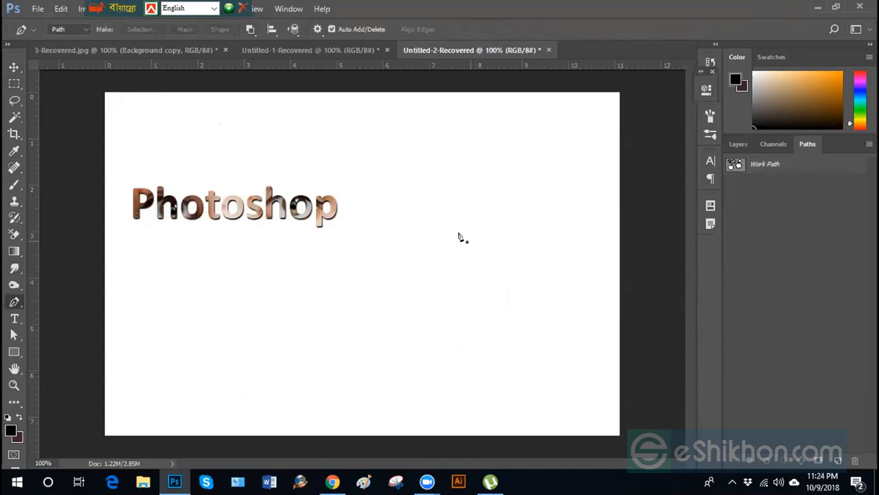
drag(404, 199, 451, 200)
drag(471, 241, 475, 283)
drag(449, 315, 488, 307)
drag(342, 283, 377, 222)
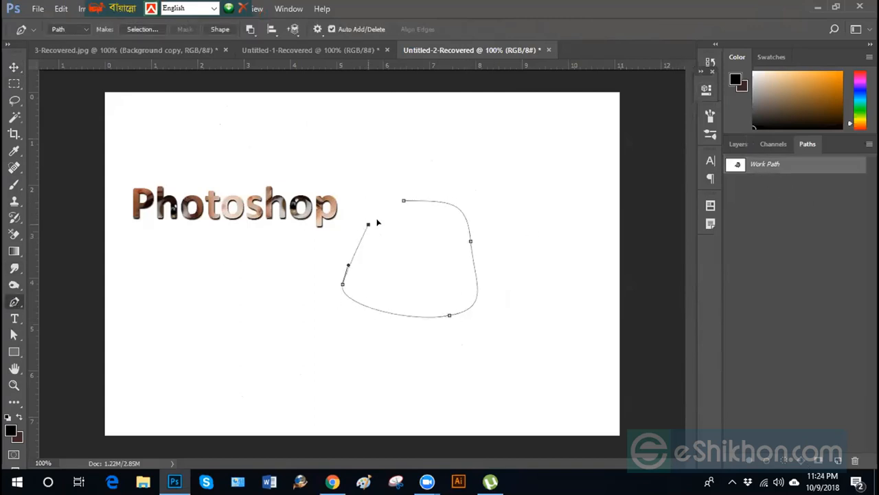
click(368, 224)
click(404, 200)
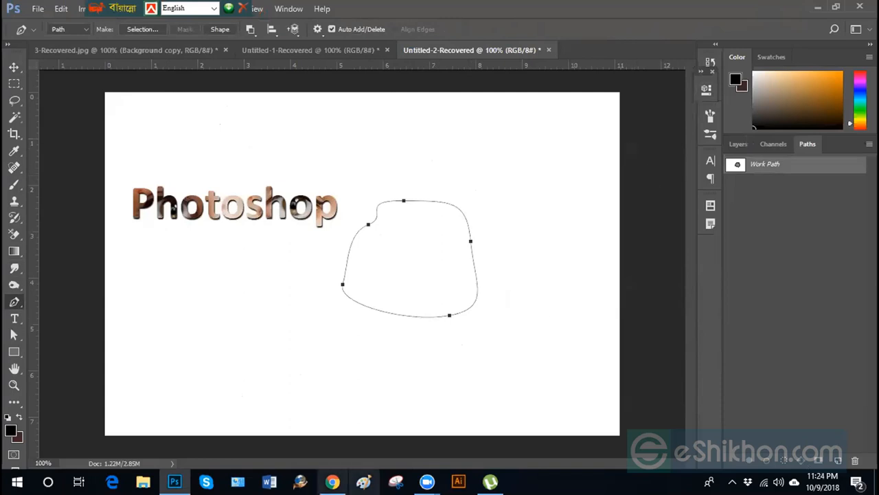
mouse_move(332, 480)
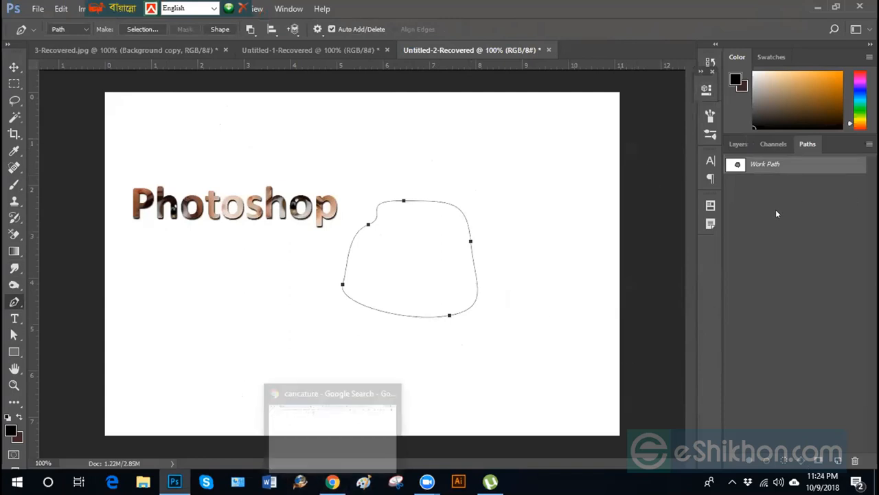
Set the curved path's operation to Combine Shapes and deselect the work path
click(252, 28)
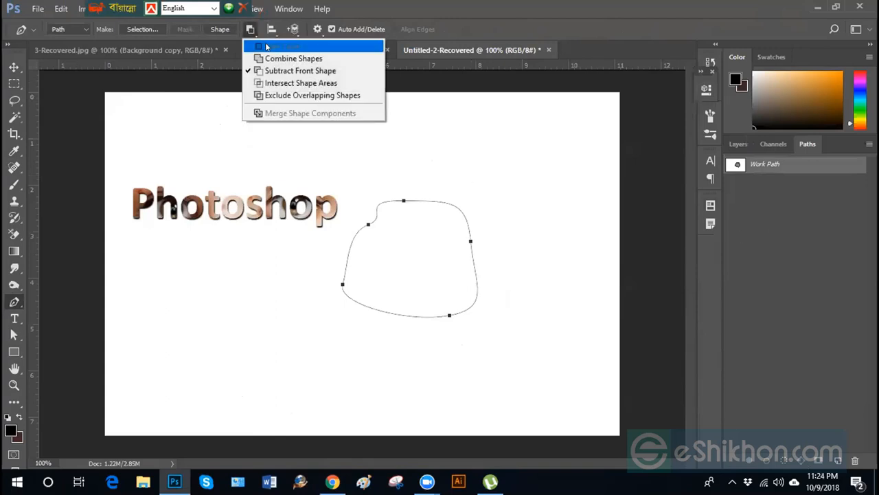
click(291, 59)
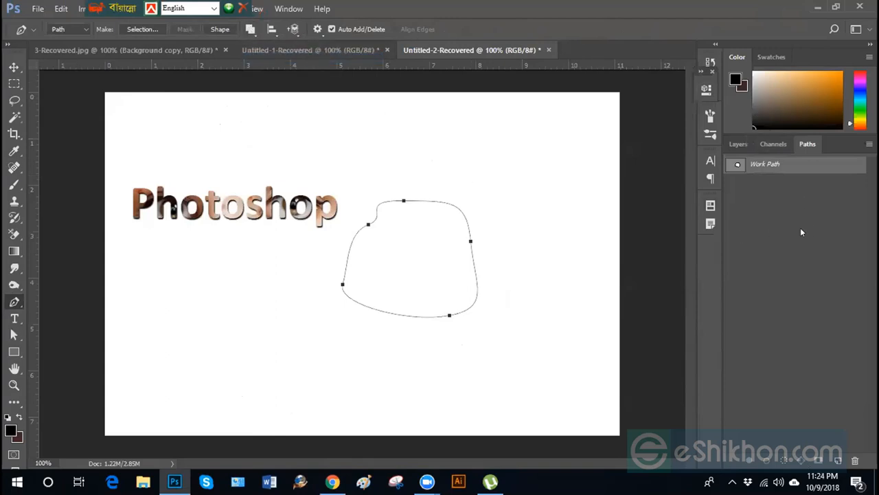
click(758, 223)
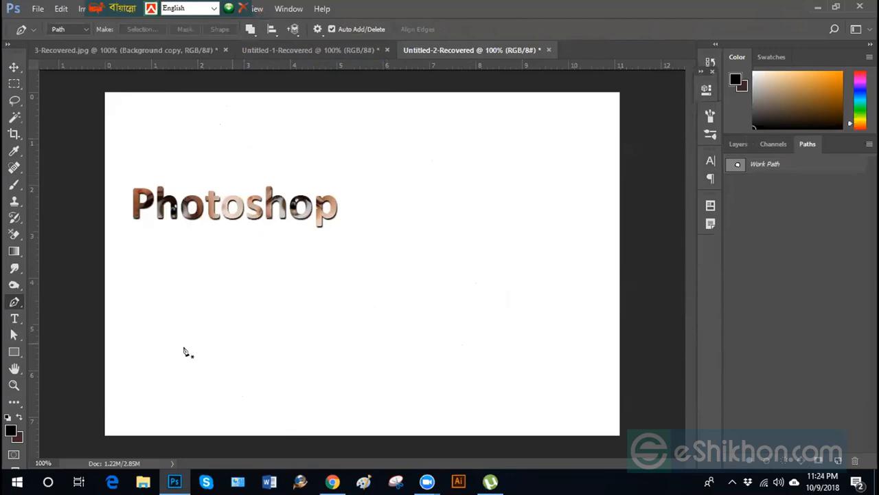
click(739, 144)
click(805, 144)
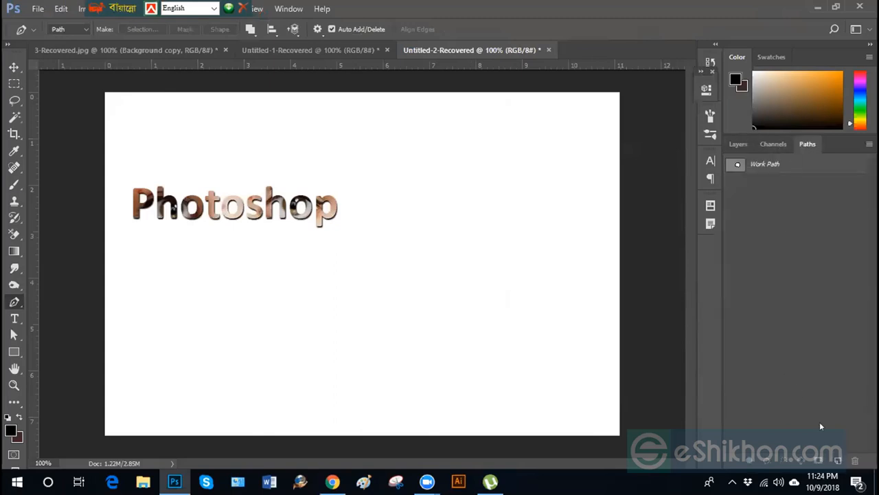
Create a new path entry and draw a closed, curved path in it beside the end of the Photoshop text
click(835, 461)
drag(399, 198, 450, 197)
drag(488, 254, 462, 288)
drag(385, 303, 353, 257)
drag(343, 231, 377, 193)
click(398, 198)
Undo the curved path drawn in the new path entry, keeping the empty entry
key(ctrl+alt+z)
key(ctrl+alt+z)
key(ctrl+alt+z)
key(ctrl+alt+z)
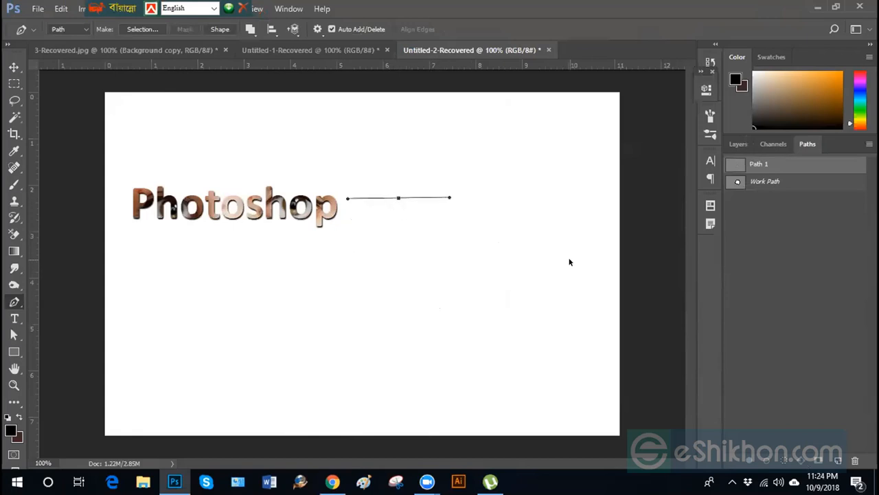
key(ctrl+alt+z)
Draw a black rounded rectangle about 187 by 187 px beyond the end of the Photoshop text, with a 10 px corner radius
click(13, 352)
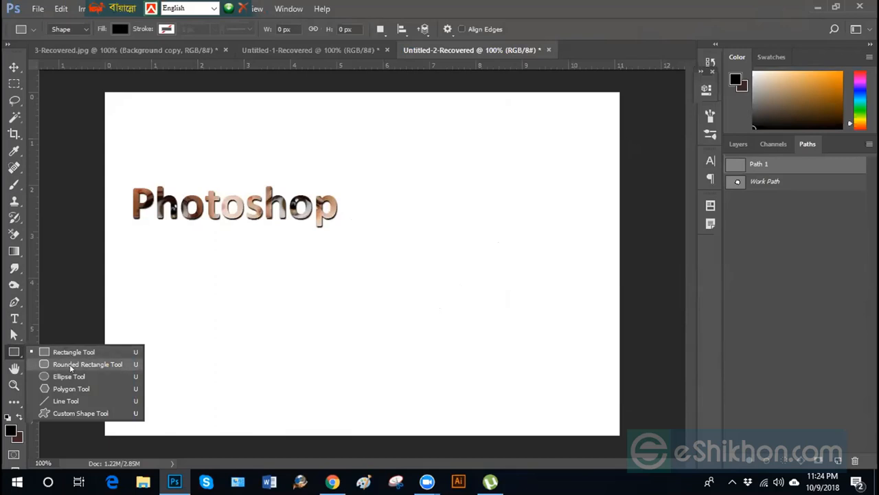
click(70, 364)
drag(399, 162, 552, 277)
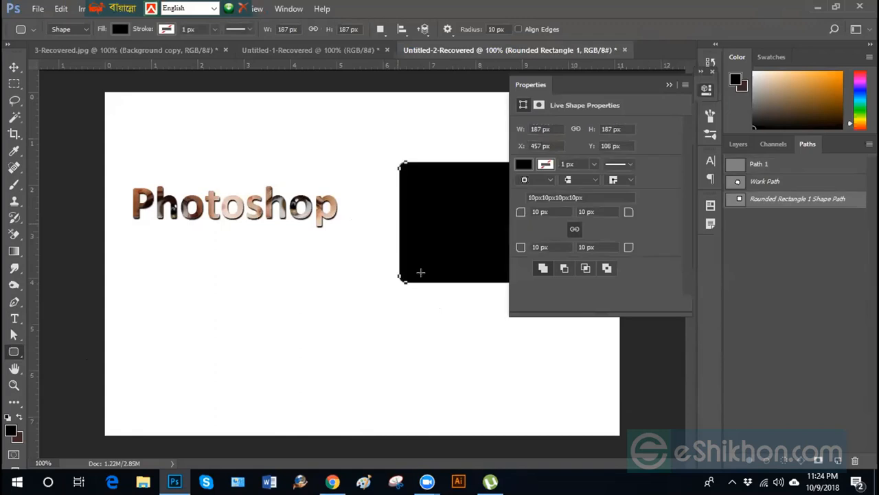
click(705, 94)
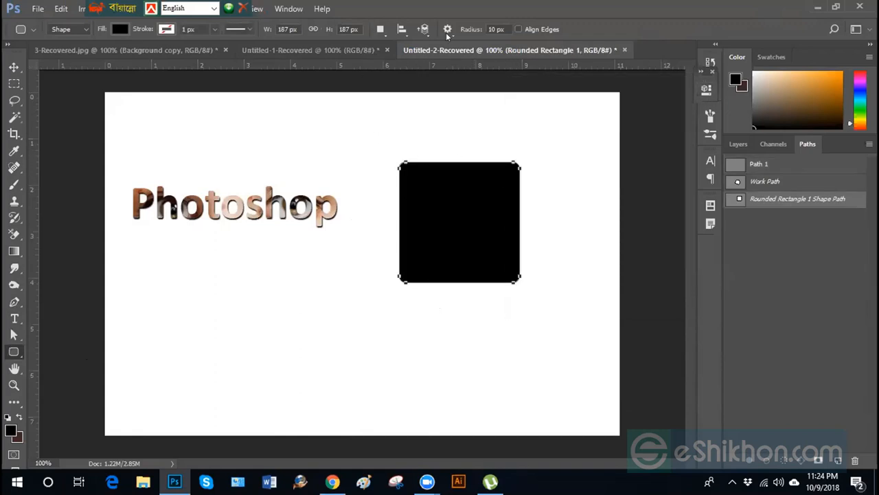
Set the corner radius to 20 px and draw a rounded rectangle about 173 by 173 px below the Photoshop text
click(500, 29)
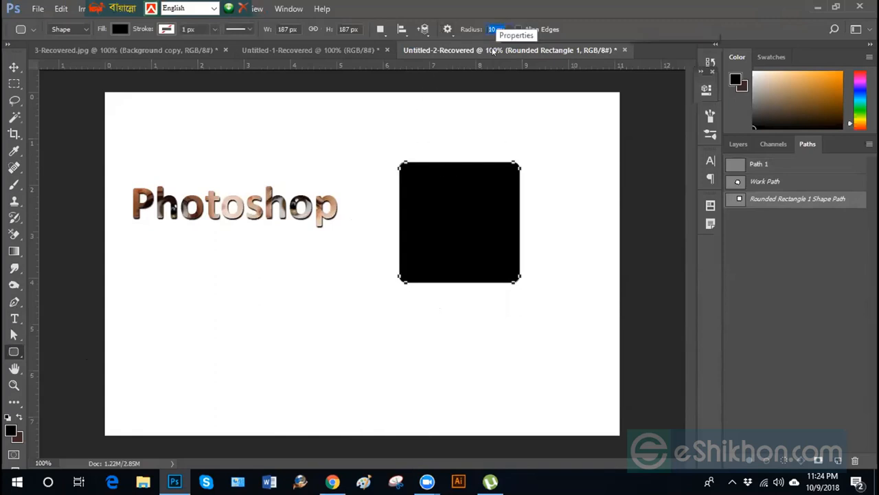
text(20)
key(Return)
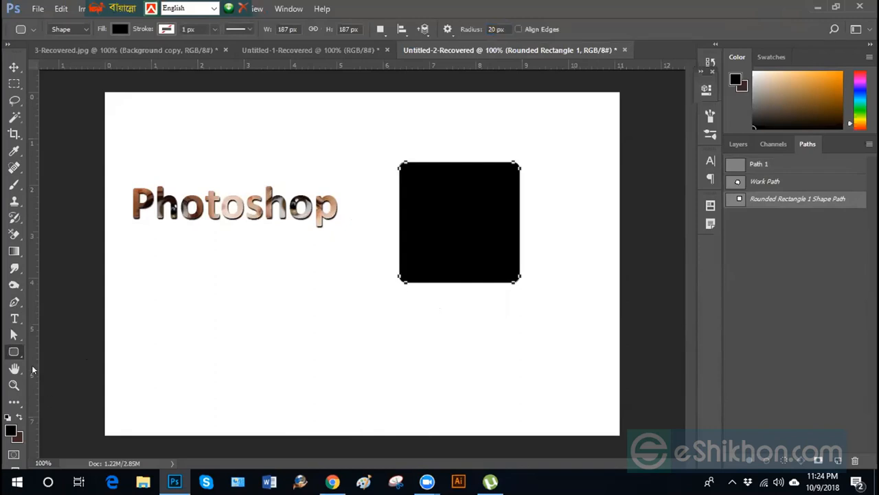
drag(149, 290, 298, 399)
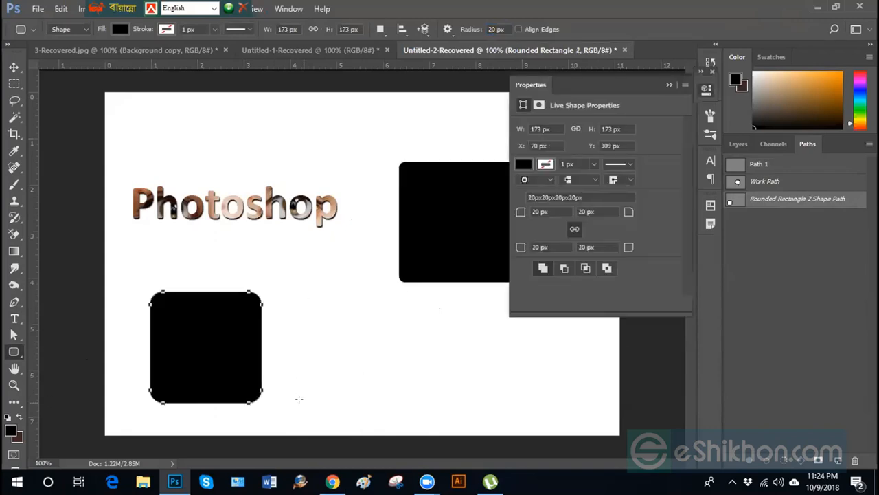
click(706, 90)
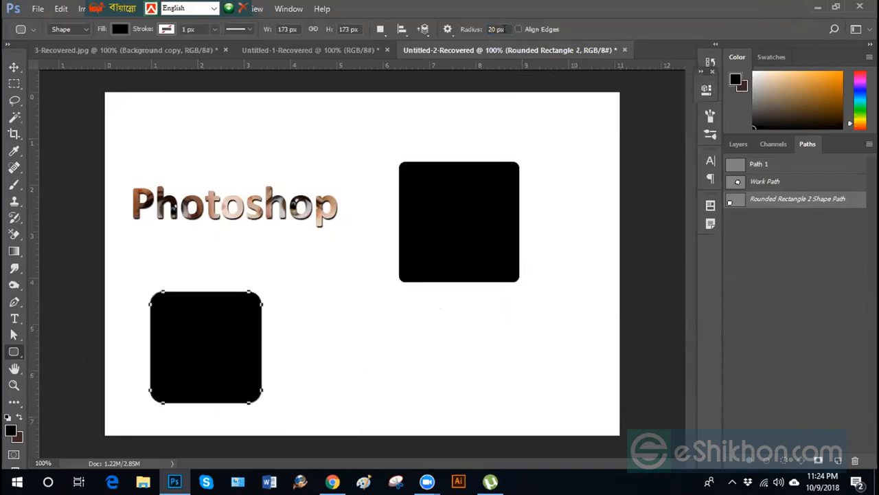
Set the corner radius to 50 px and draw a rounded rectangle about 171 by 136 px near the canvas's lower middle
drag(505, 28, 454, 30)
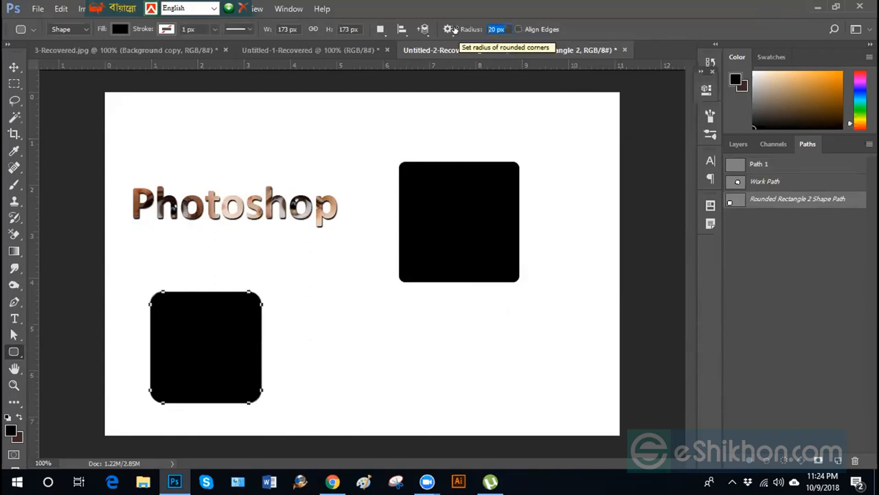
text(50)
drag(316, 312, 426, 399)
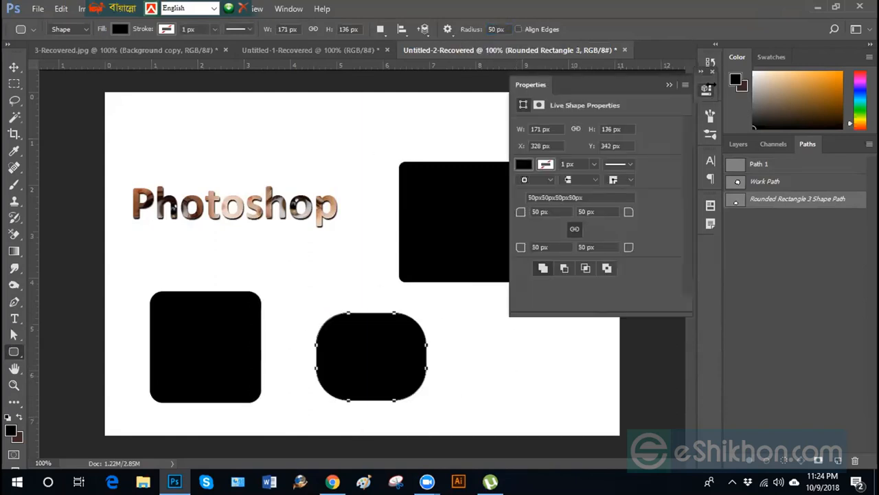
click(710, 89)
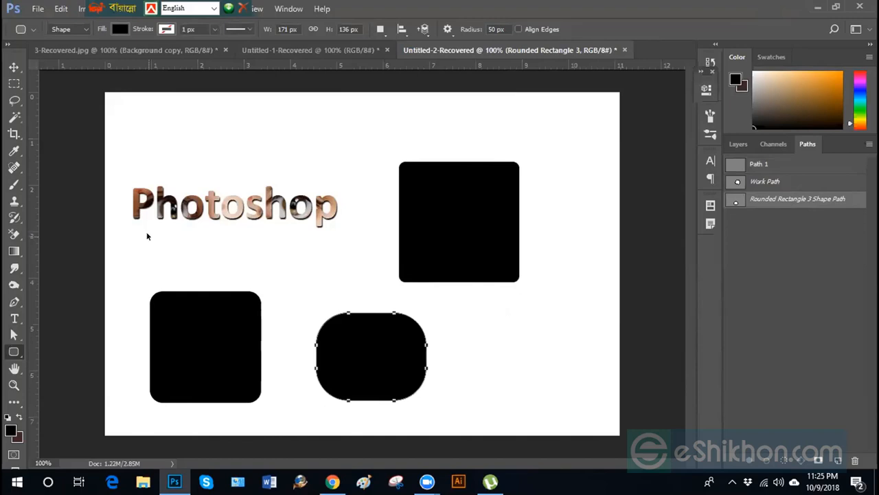
Undo the three rounded rectangles, the new path entry and the last segments of the curved work path
key(ctrl+alt+z)
key(ctrl+alt+z)
key(ctrl+alt+z)
key(ctrl+alt+z)
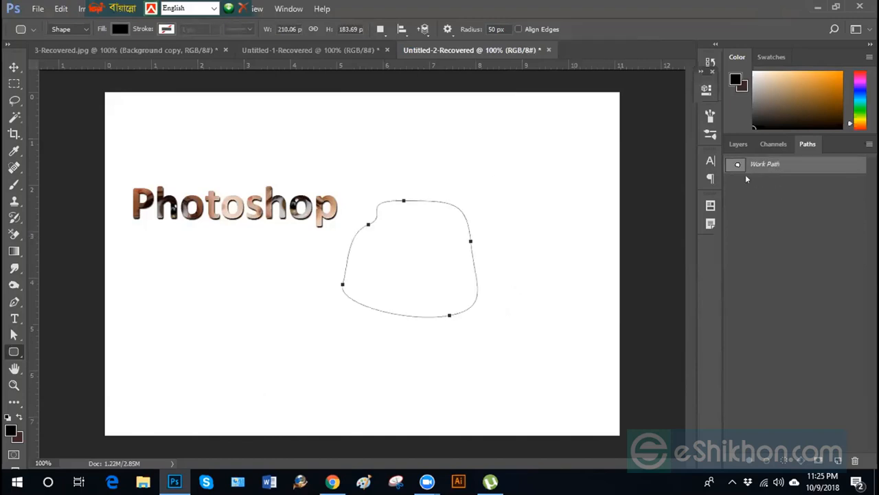
key(ctrl+alt+z)
key(ctrl+alt+z)
key(ctrl+alt+z)
key(ctrl+alt+z)
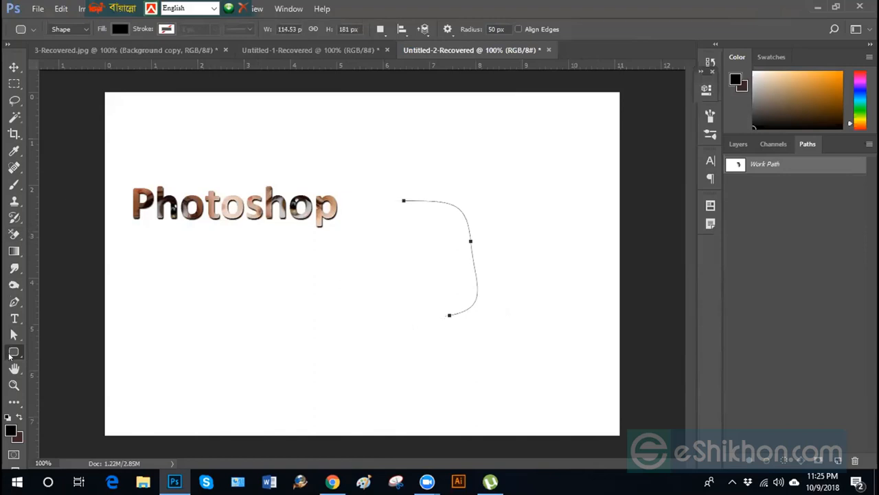
Delete the remaining work path from the document
right_click(11, 350)
click(760, 205)
click(744, 166)
key(Delete)
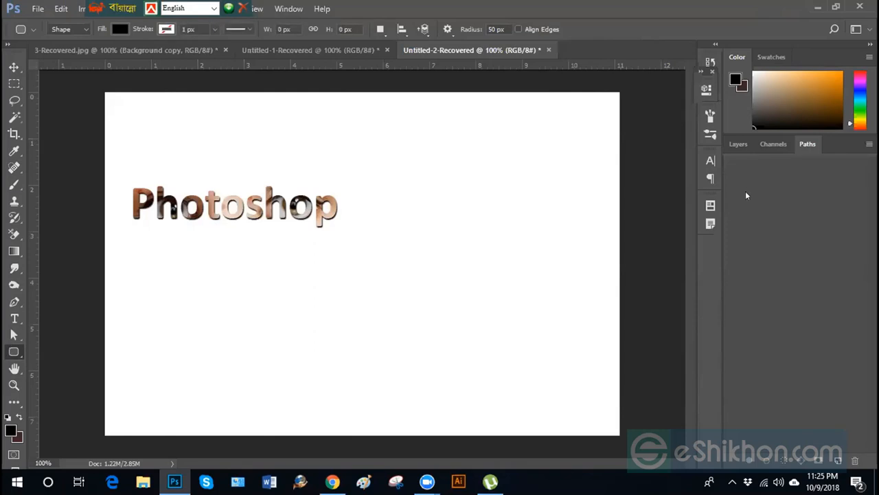
Show the available shape tool variants
right_click(13, 351)
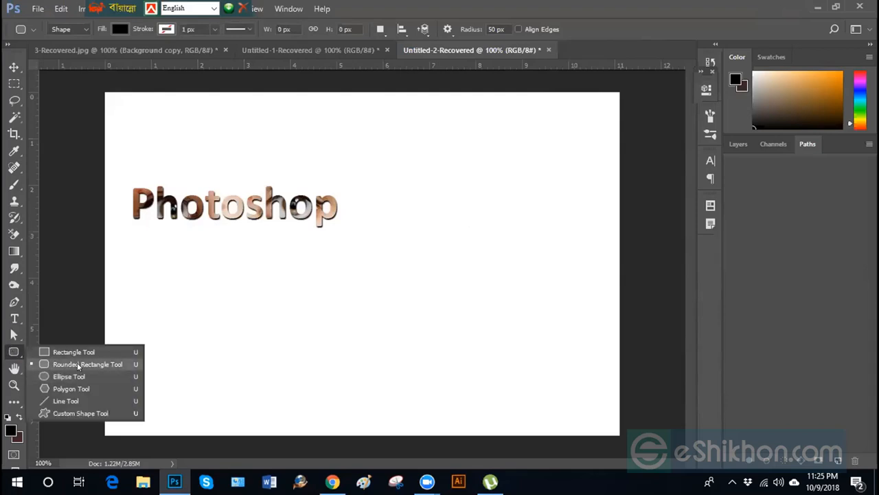